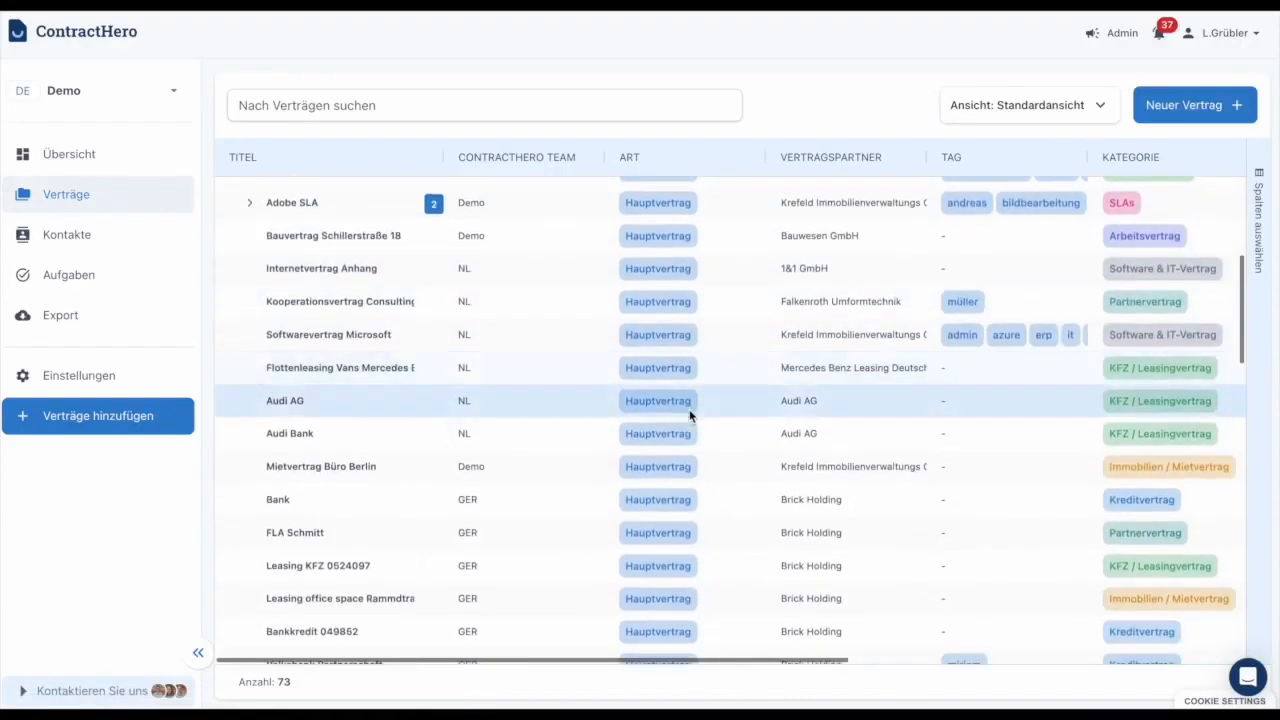
# Expand a main contract in the contract list to view its attachment, and collapse it again.
pyautogui.scroll(5, 448, 452)
pyautogui.click(249, 390)
pyautogui.click(249, 390)
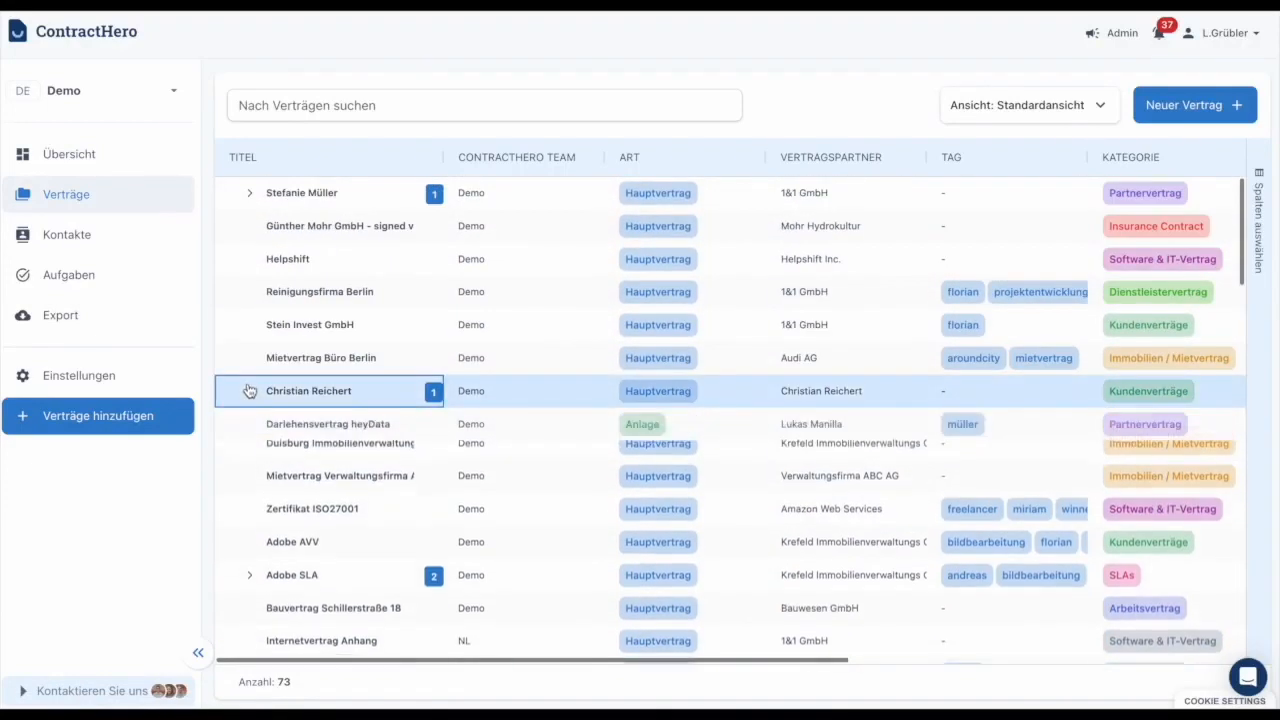
pyautogui.click(249, 390)
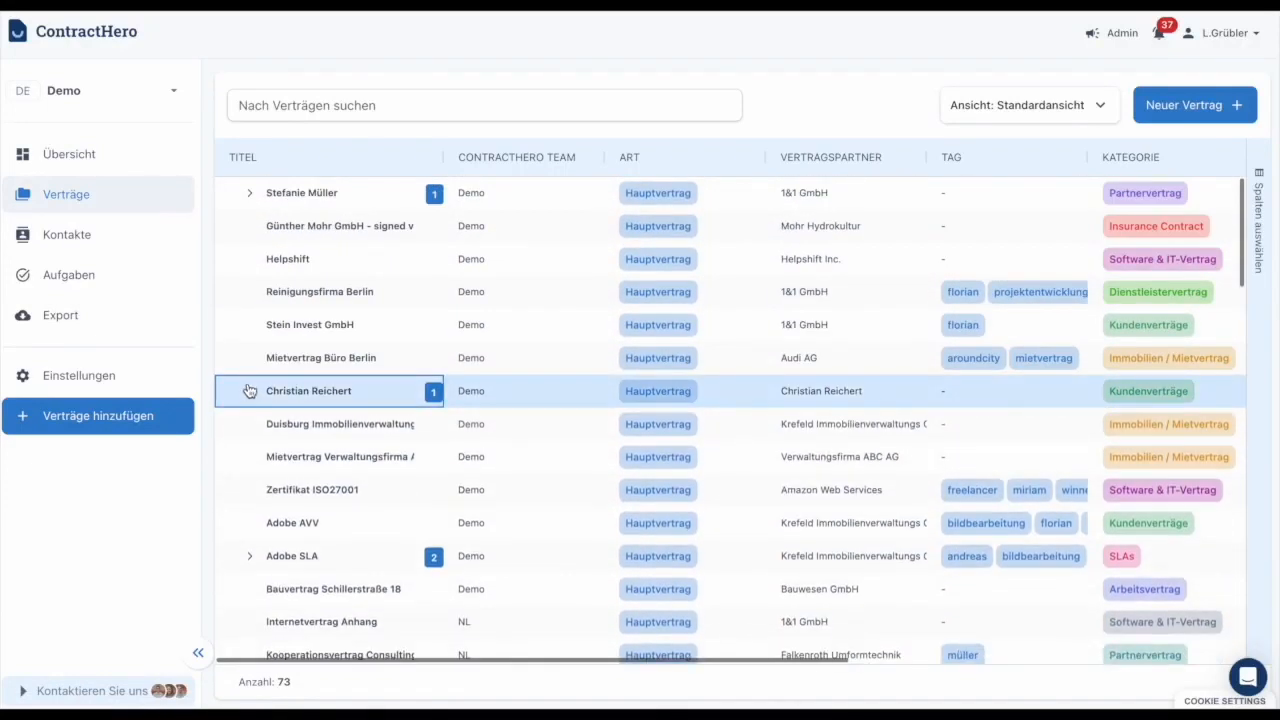
# Look at the contacts list and return to the contract list.
pyautogui.click(124, 237)
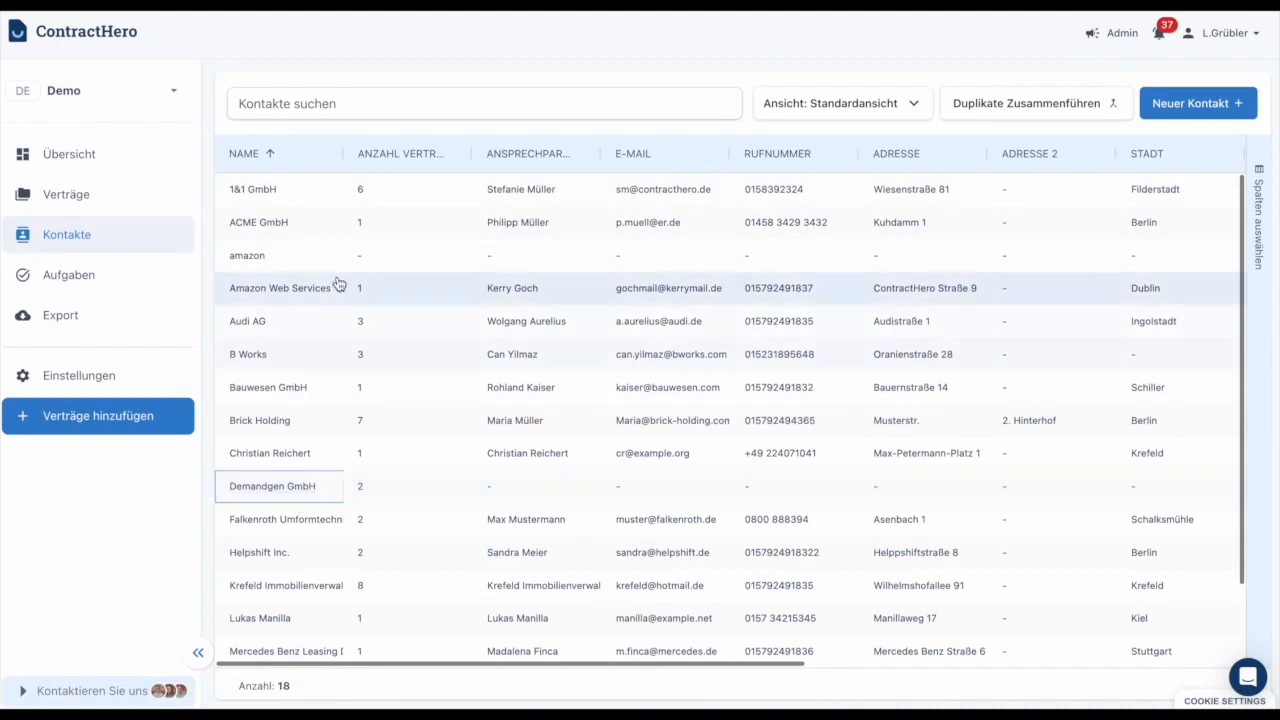
pyautogui.click(130, 200)
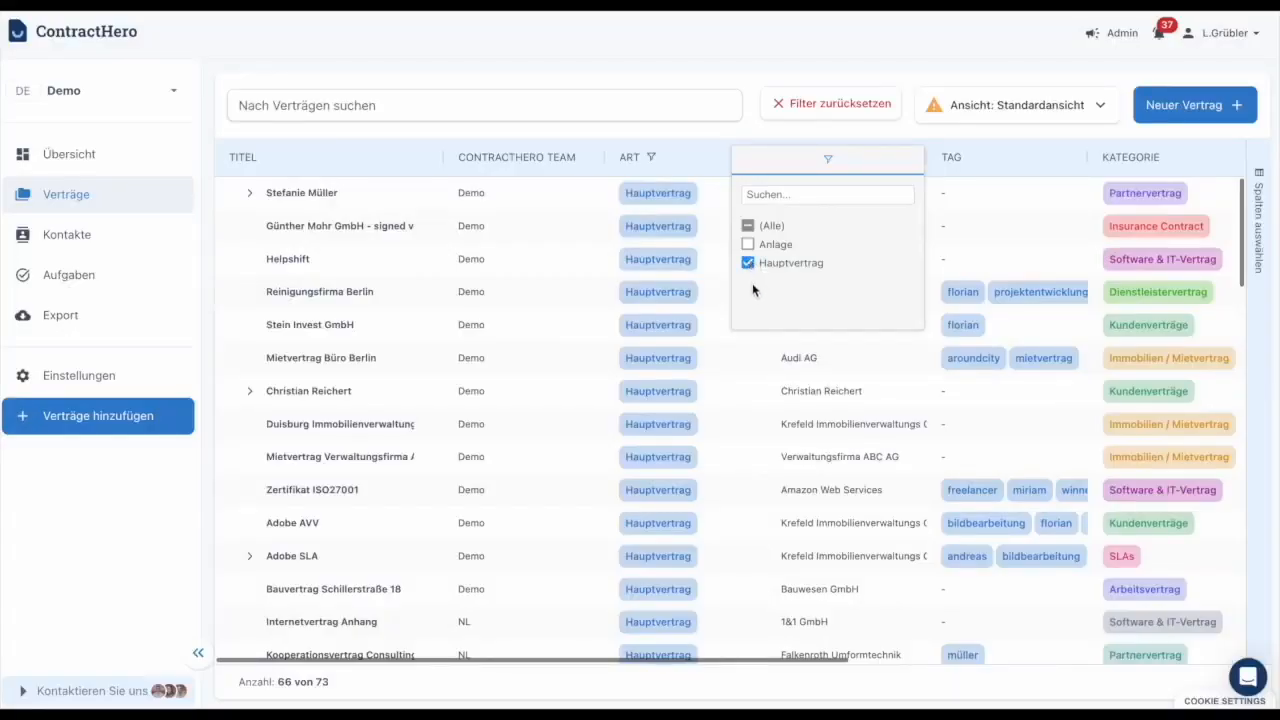
# Switch the Art column filter from Hauptvertrag to Anlage, and restore it to Hauptvertrag.
pyautogui.click(747, 263)
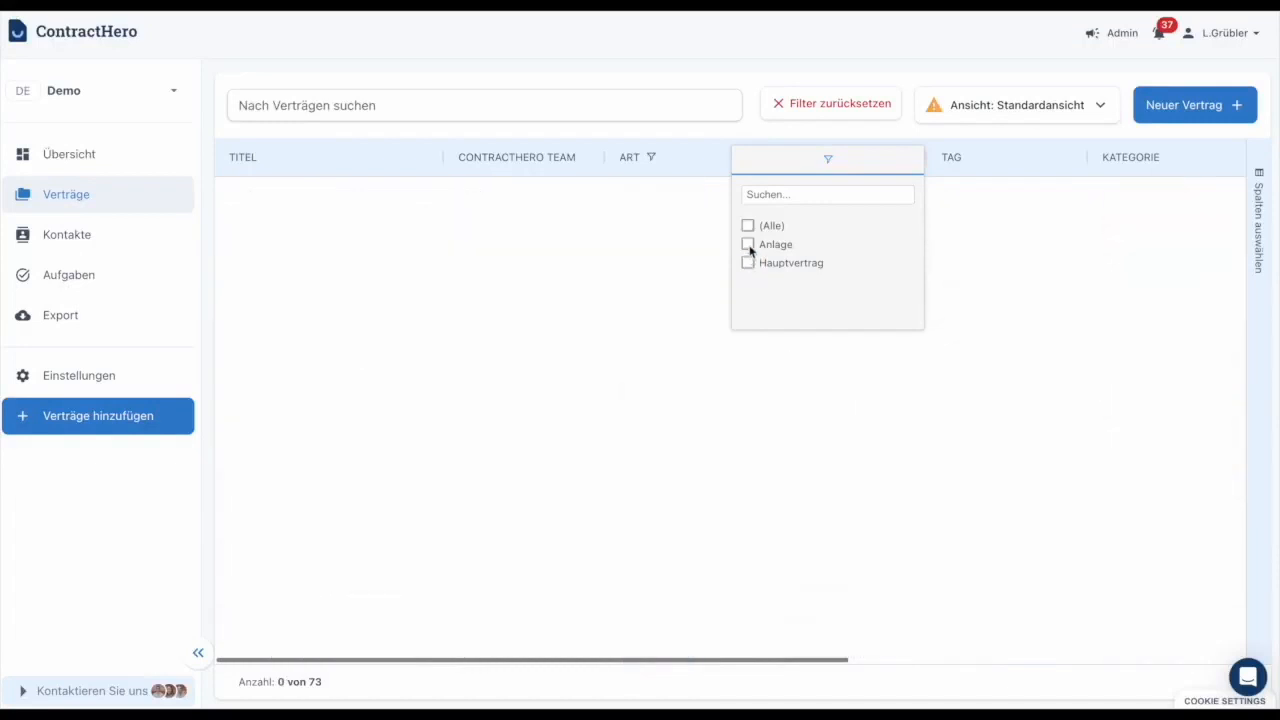
pyautogui.click(748, 245)
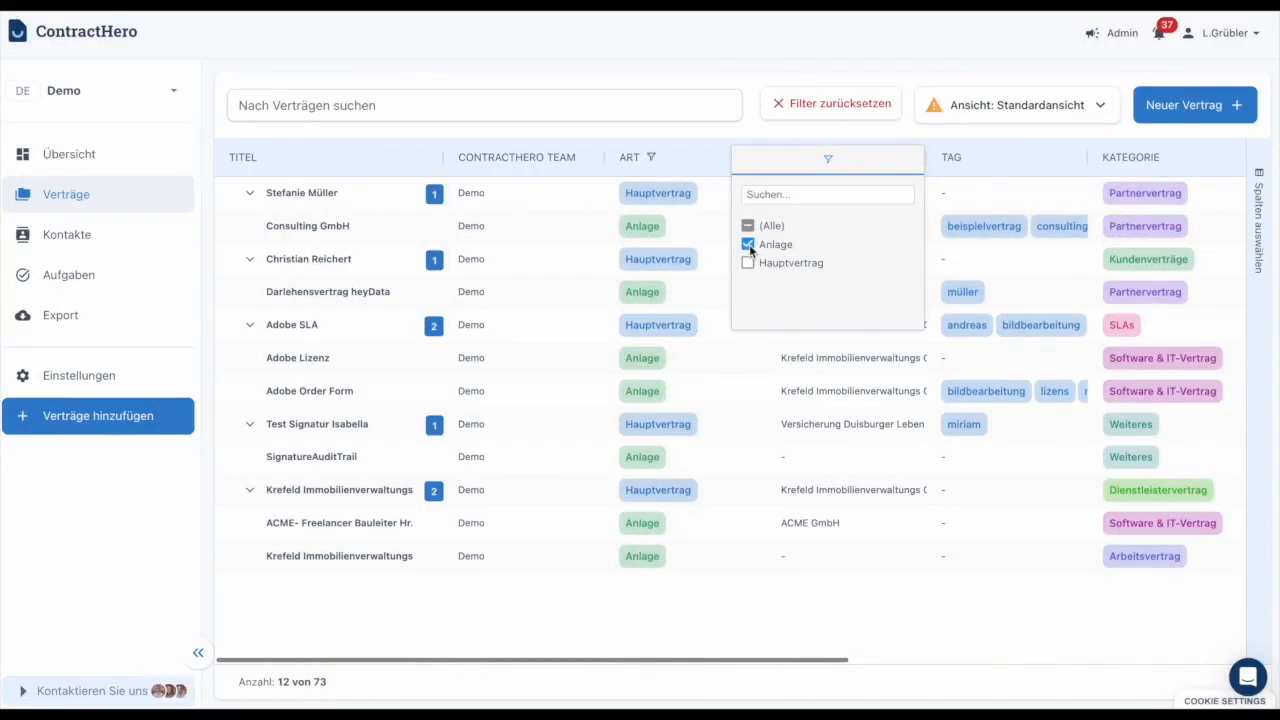
pyautogui.click(748, 245)
pyautogui.click(748, 263)
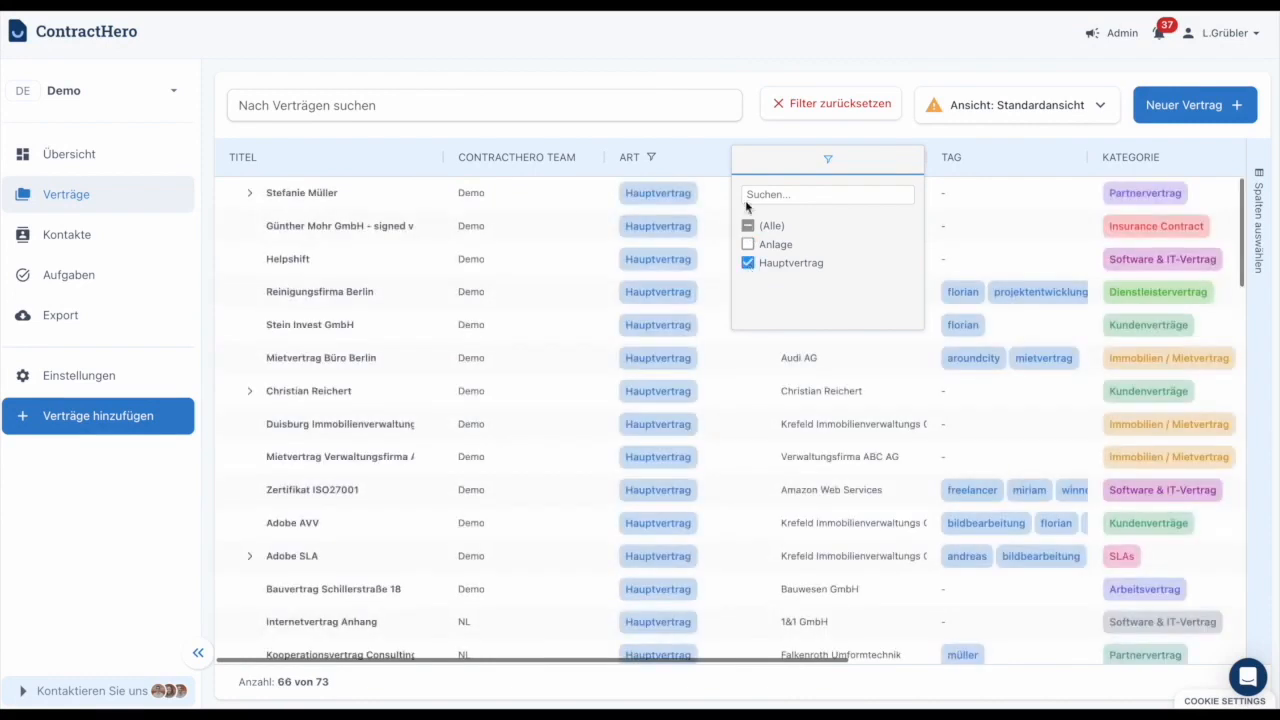
# Try sorting the contracts by the Art column and view the column's filter options.
pyautogui.click(697, 158)
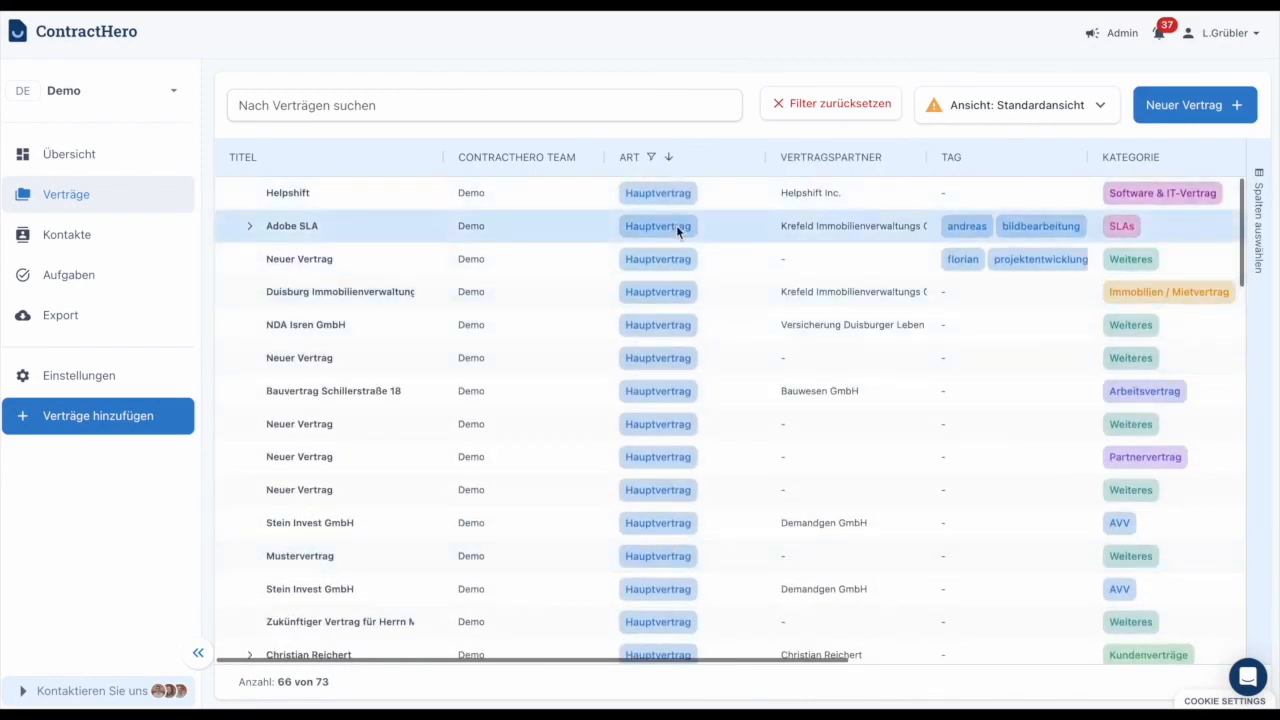
pyautogui.click(740, 162)
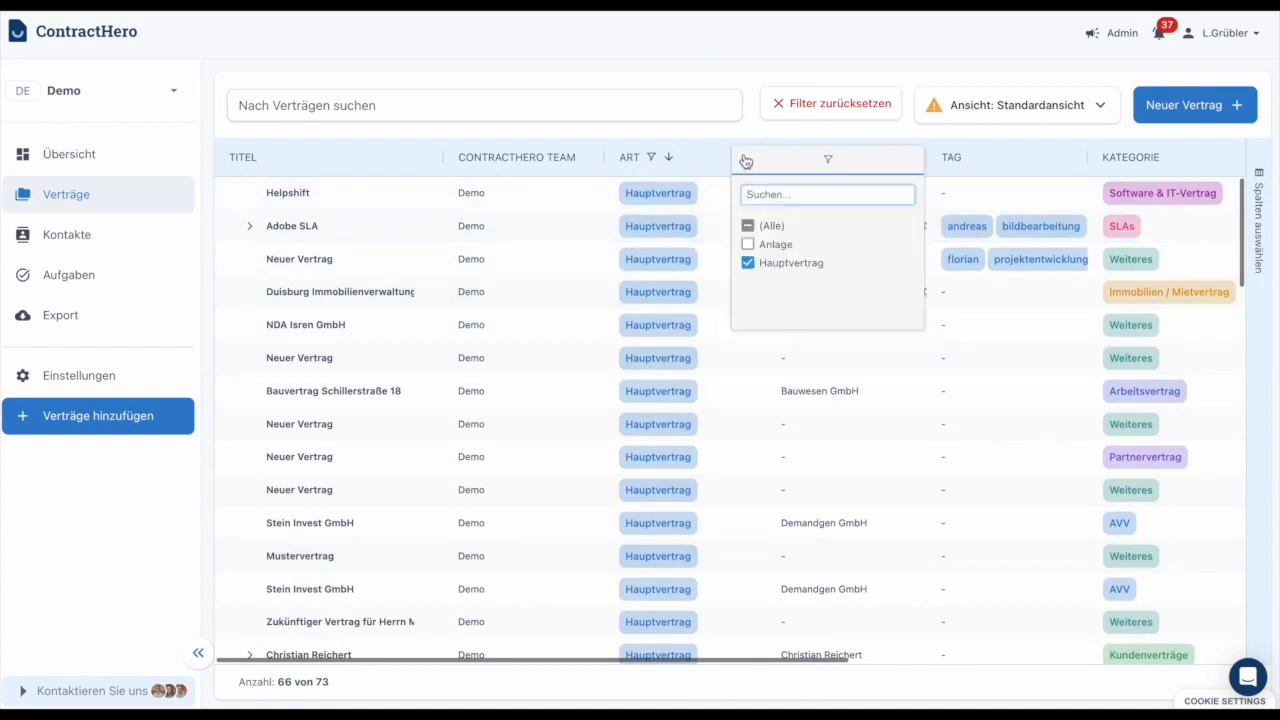
pyautogui.click(720, 162)
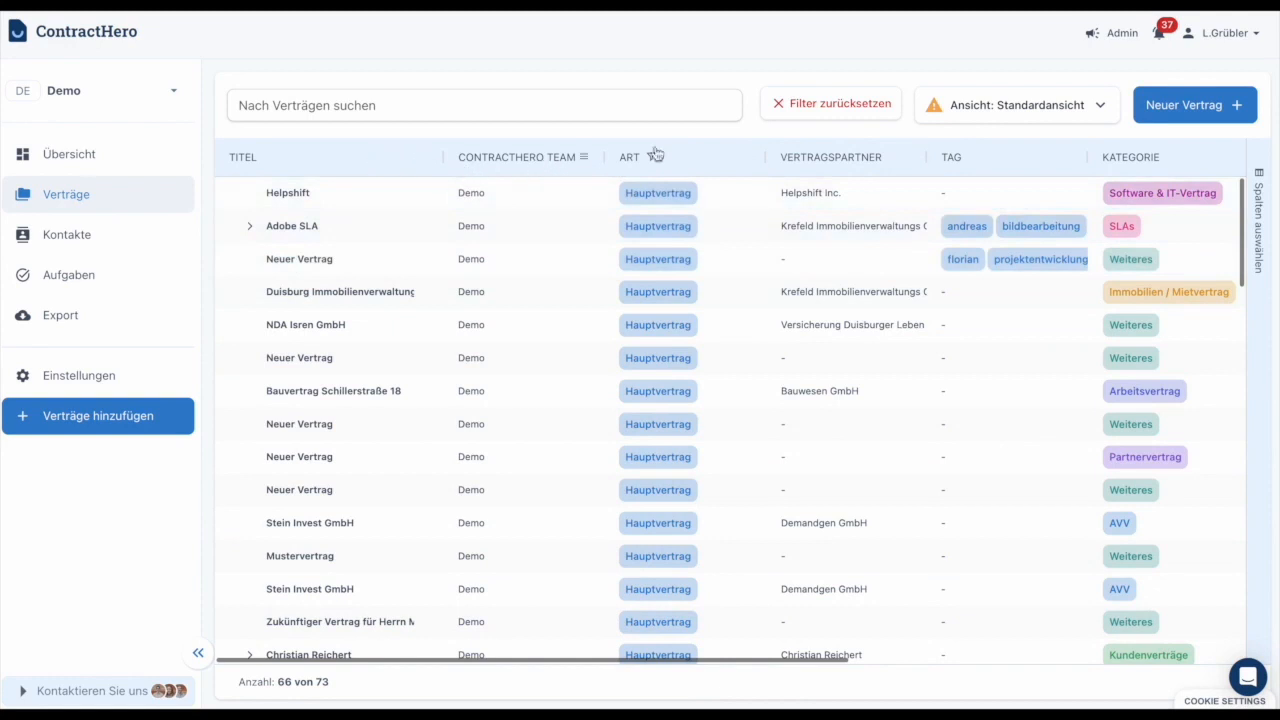
pyautogui.click(745, 160)
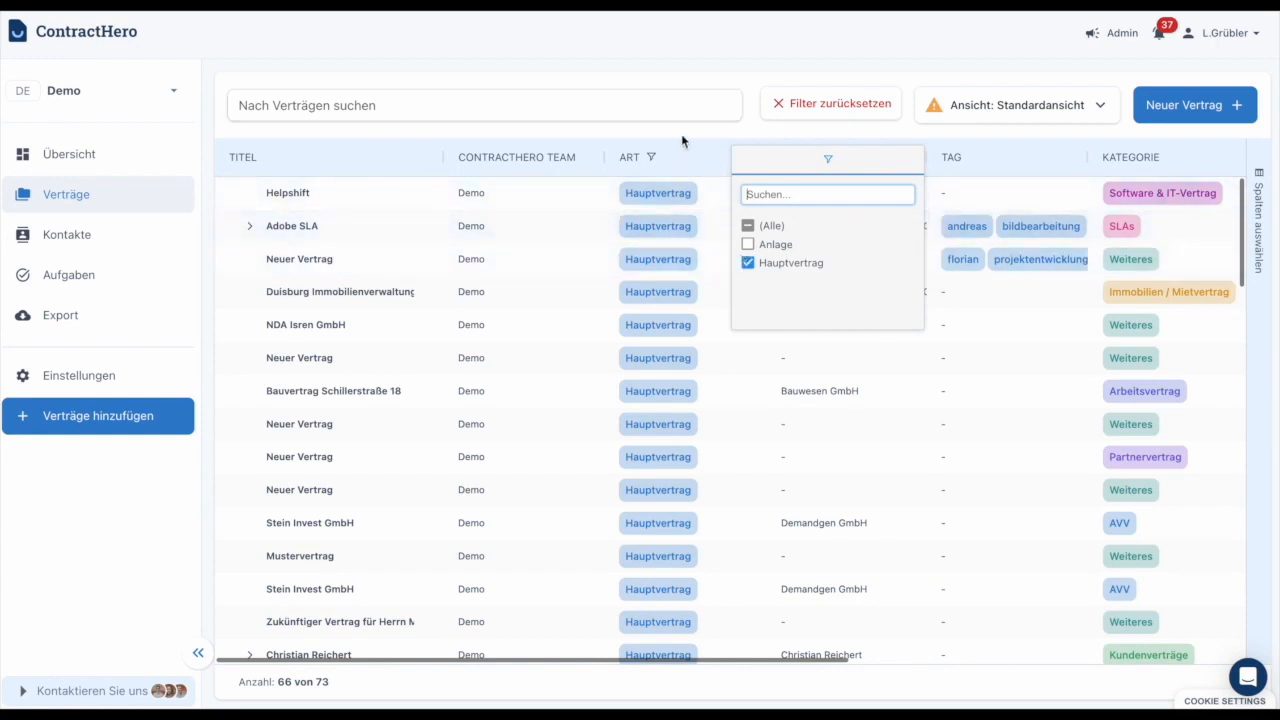
pyautogui.click(771, 131)
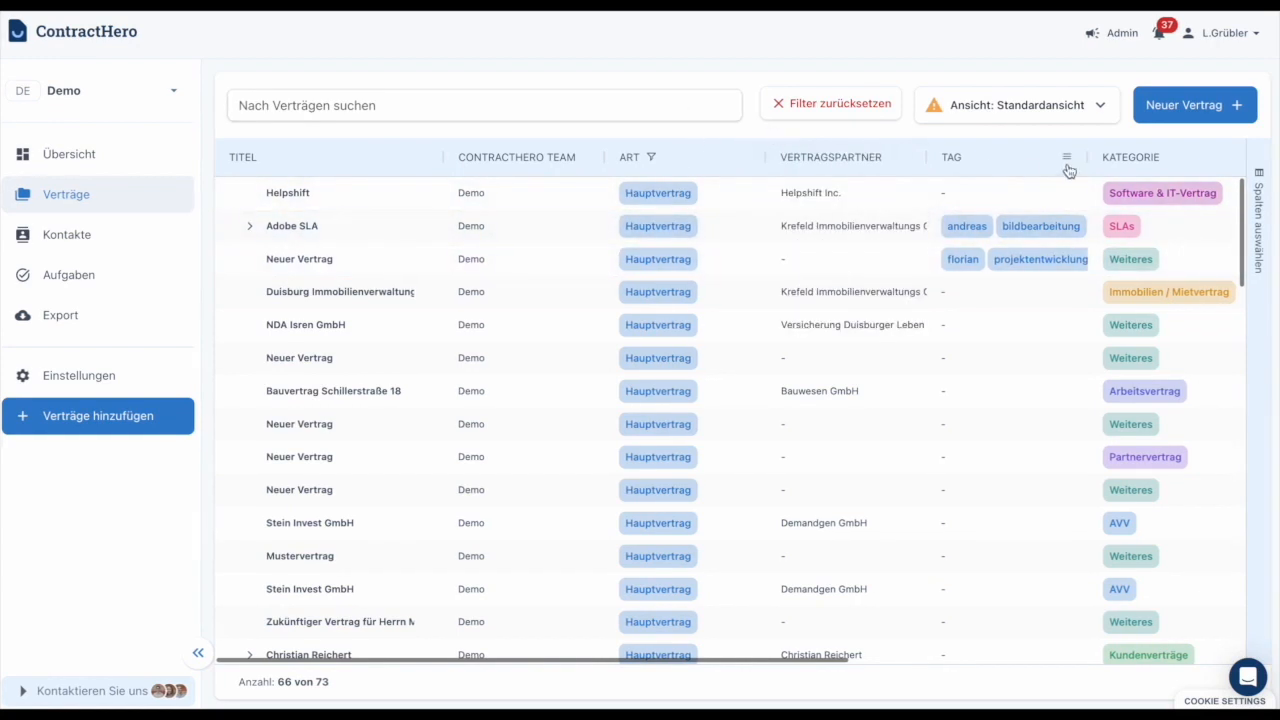
# Filter the Kategorie column to Insurance Contract, KFZ / Leasingvertrag and Kreditvertrag, and sort it in ascending order.
pyautogui.click(1225, 159)
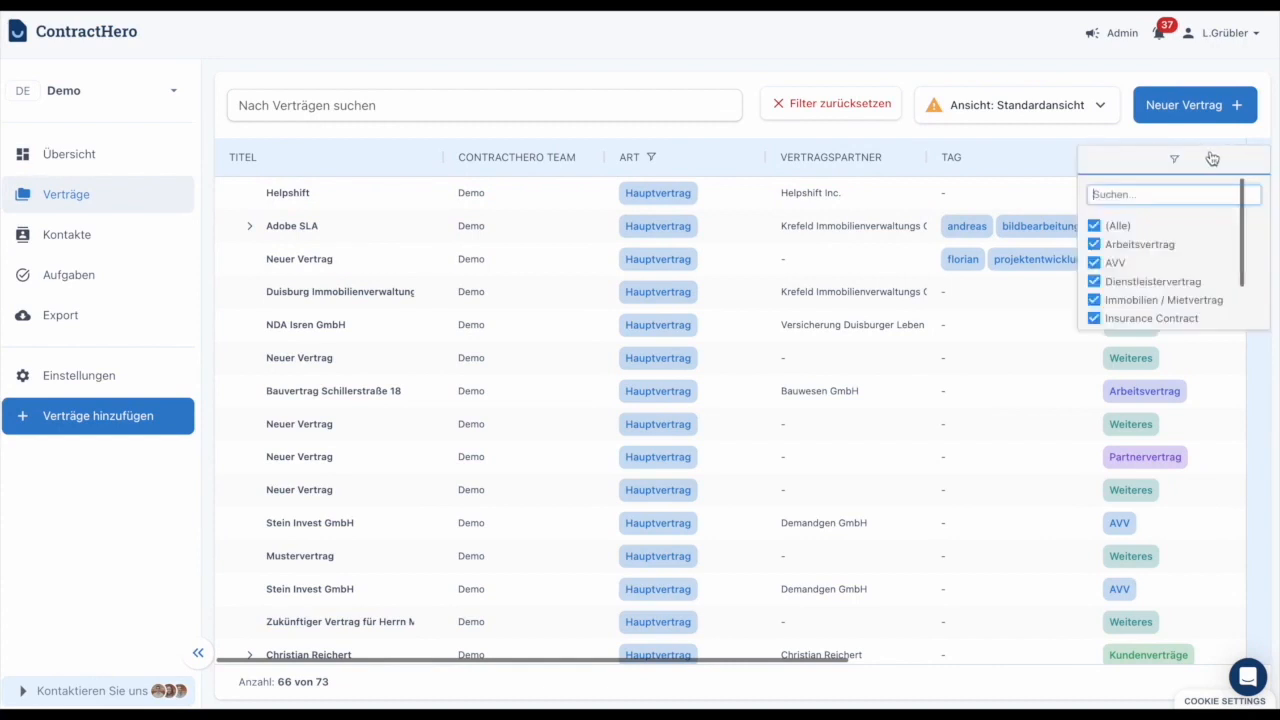
pyautogui.click(1094, 226)
pyautogui.scroll(-3, 1110, 260)
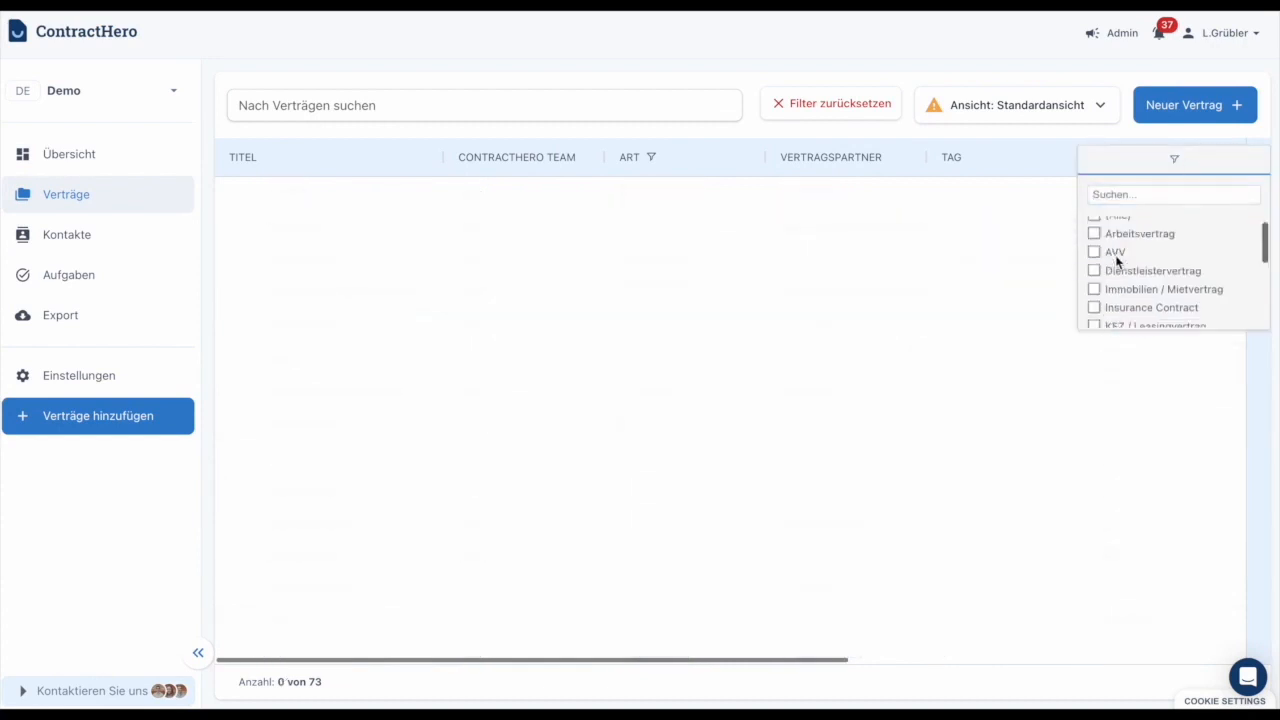
pyautogui.click(1094, 241)
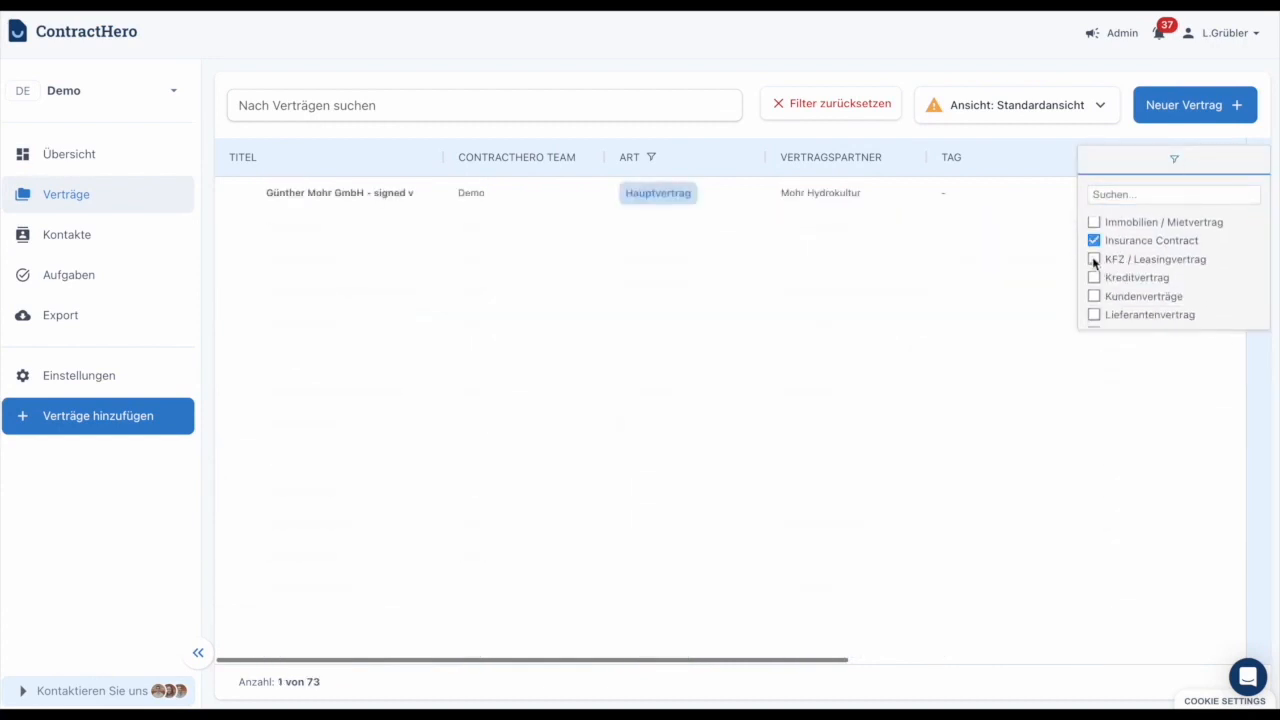
pyautogui.click(1094, 259)
pyautogui.click(1094, 277)
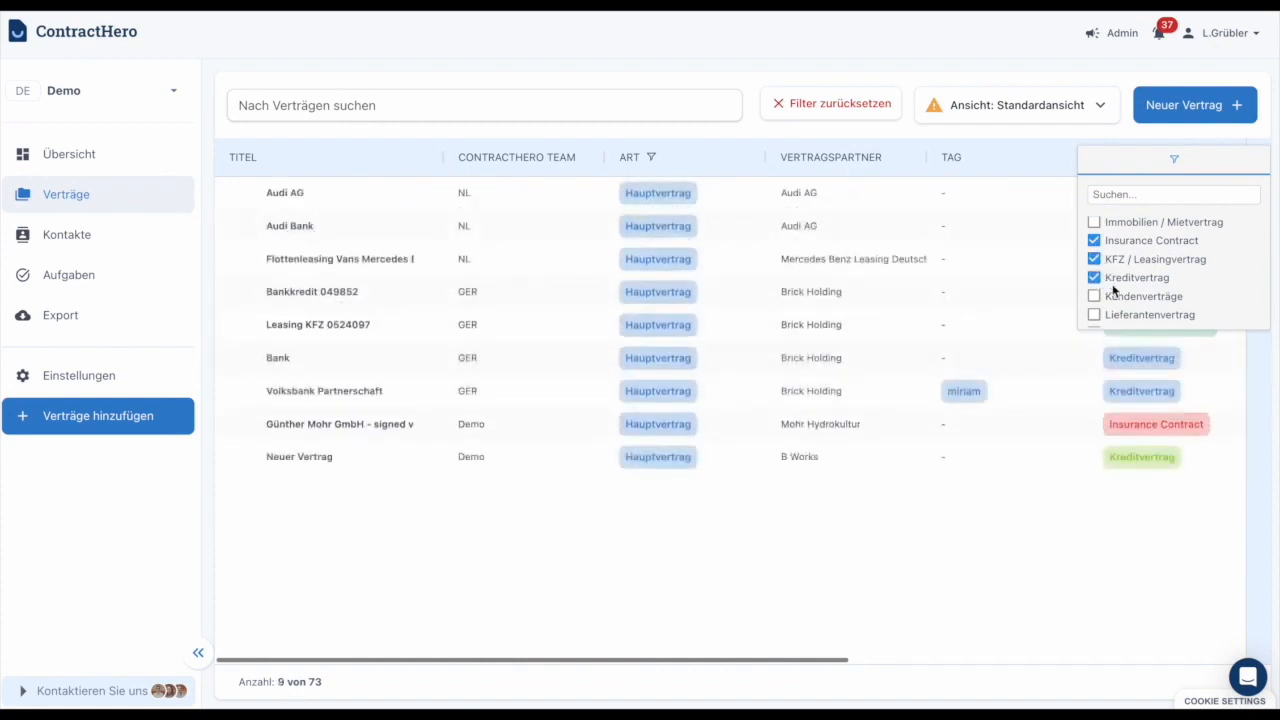
pyautogui.click(1133, 522)
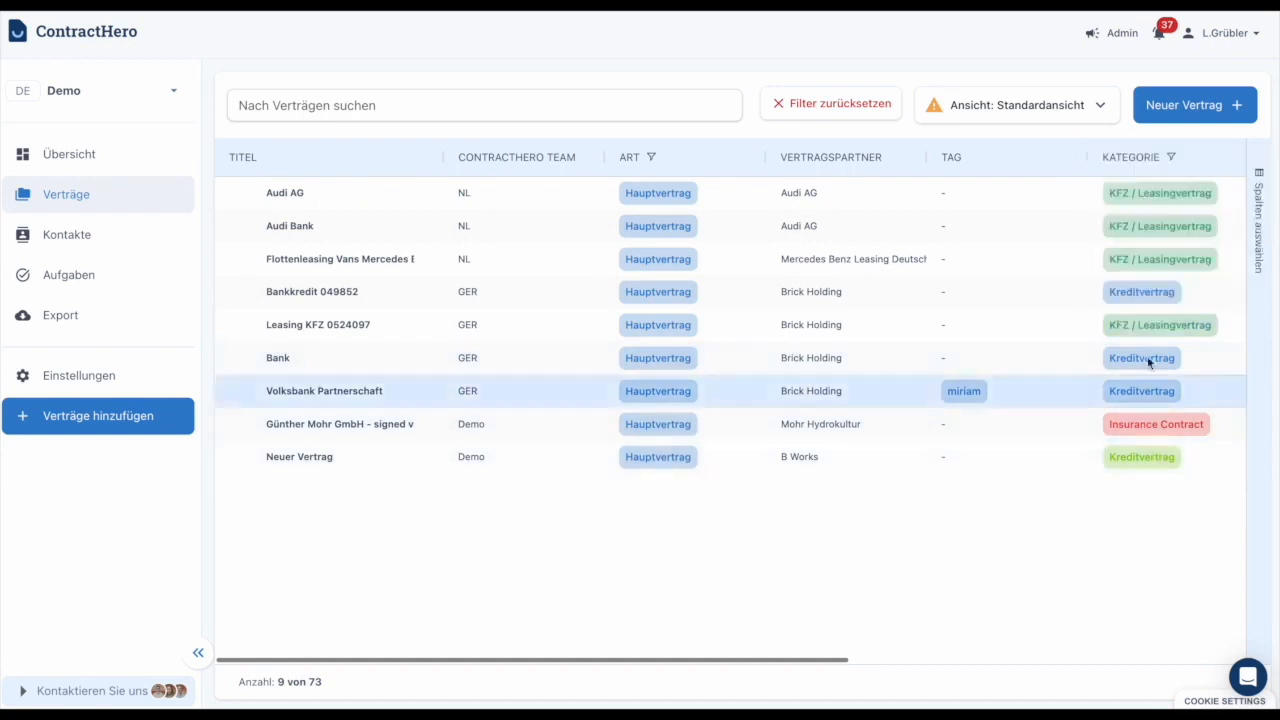
pyautogui.click(1125, 160)
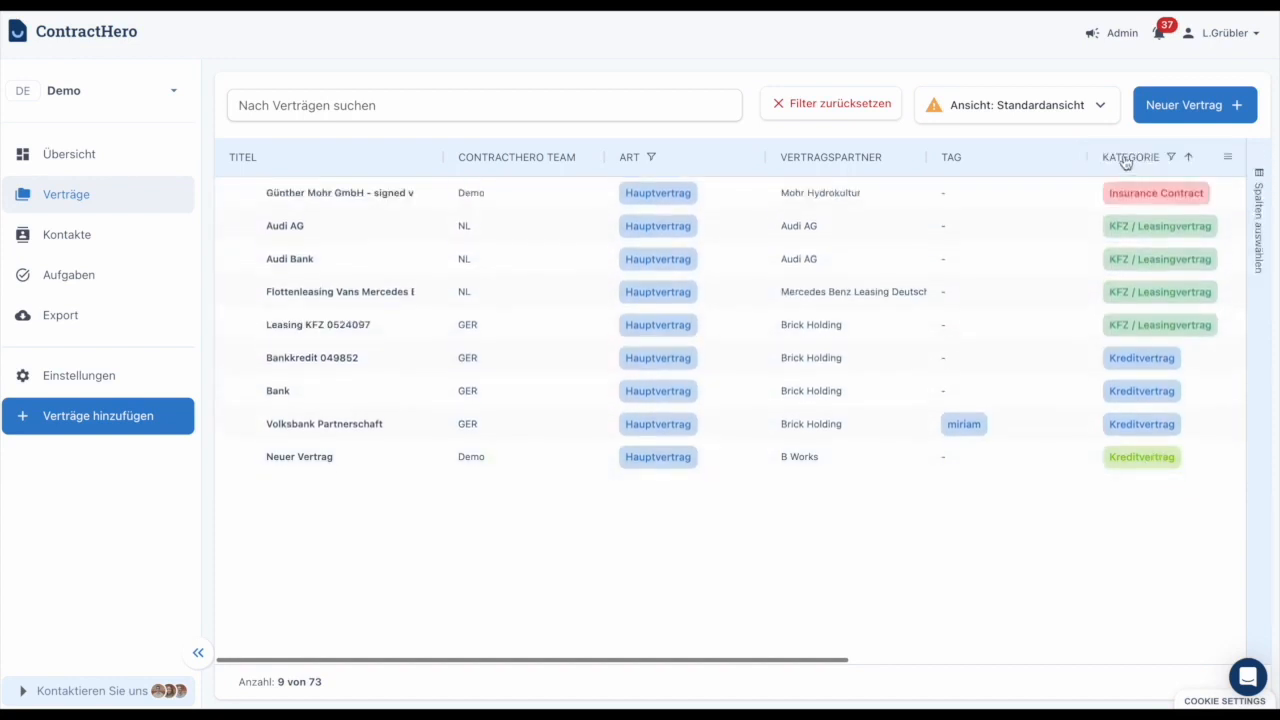
# Examine the start date, end date, payment cycle and net amount columns of the filtered contracts.
pyautogui.hscroll(6, 1136, 322)
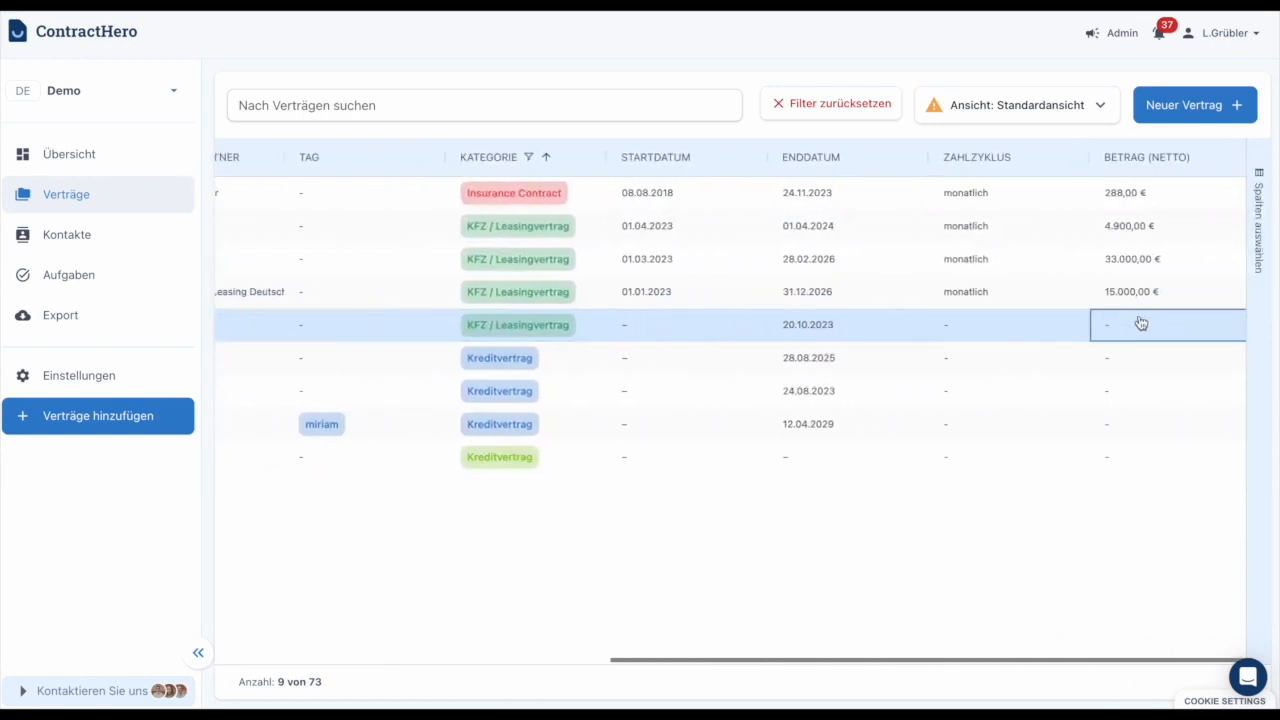
pyautogui.click(917, 394)
pyautogui.click(840, 256)
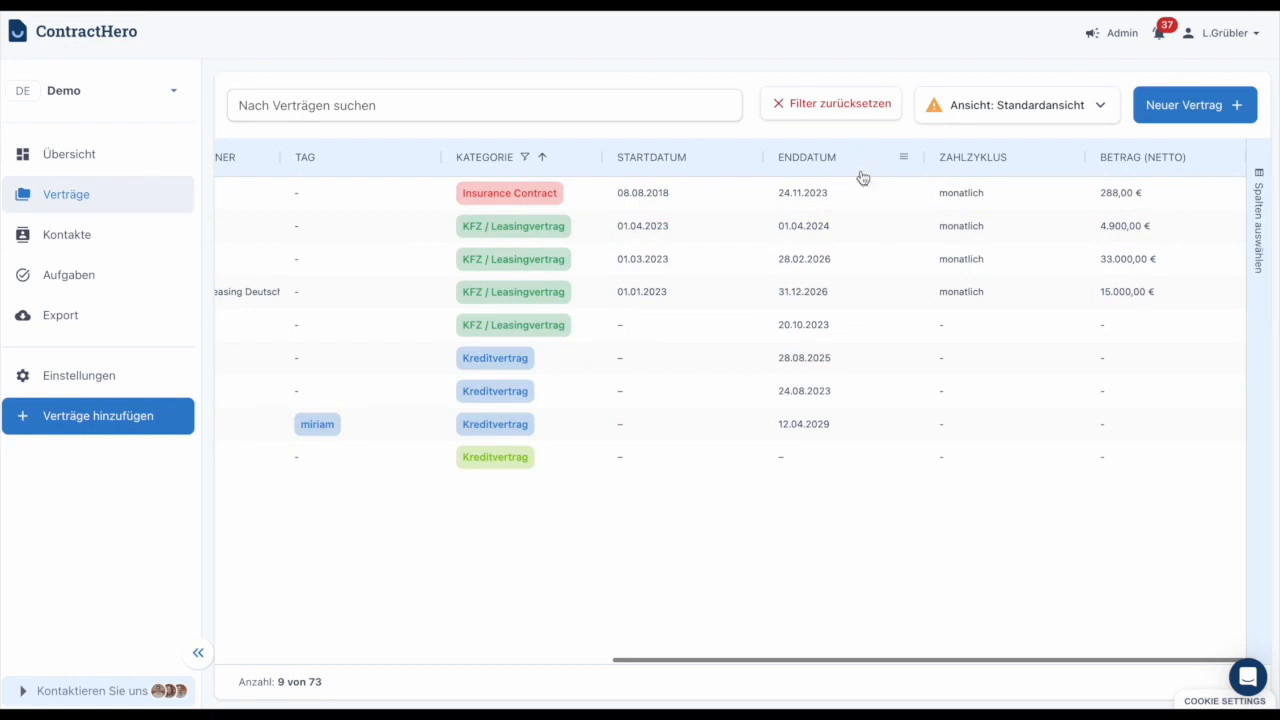
pyautogui.hscroll(-1, 908, 358)
pyautogui.hscroll(1, 907, 358)
pyautogui.hscroll(-1, 907, 331)
pyautogui.hscroll(-3, 907, 330)
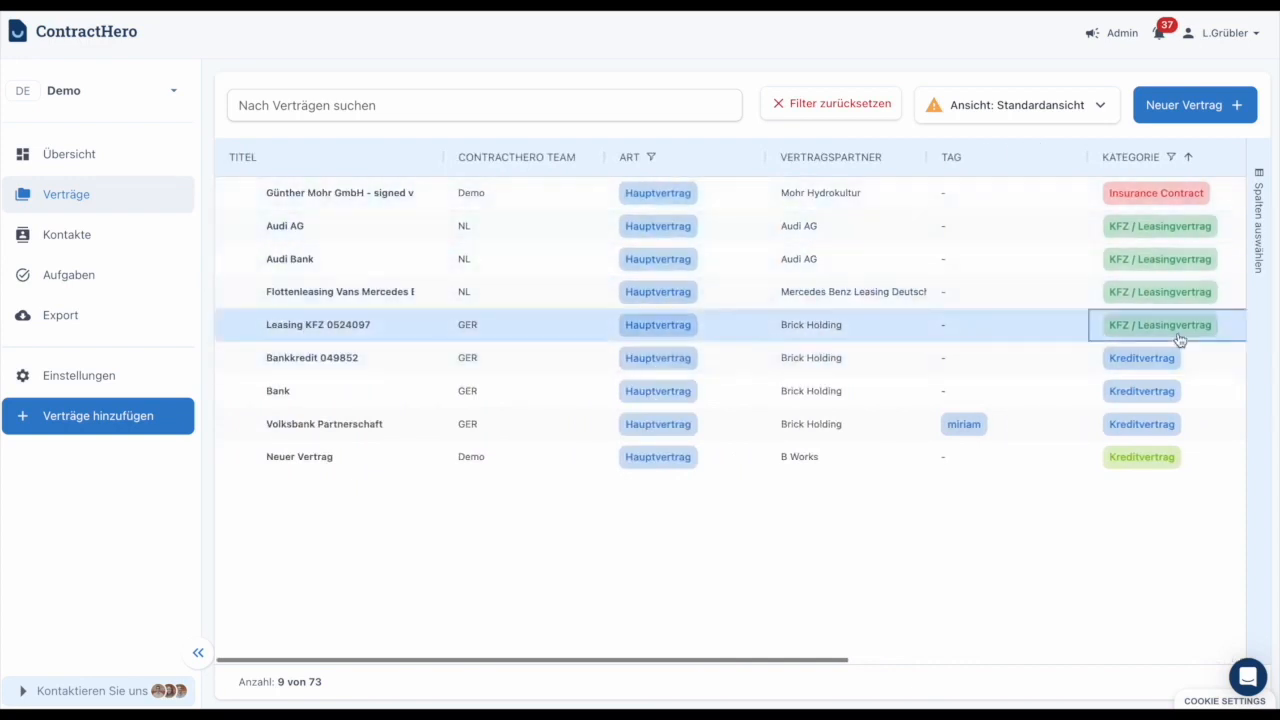
# Hide the Tag column in the contract list and show the Status column.
pyautogui.click(1263, 242)
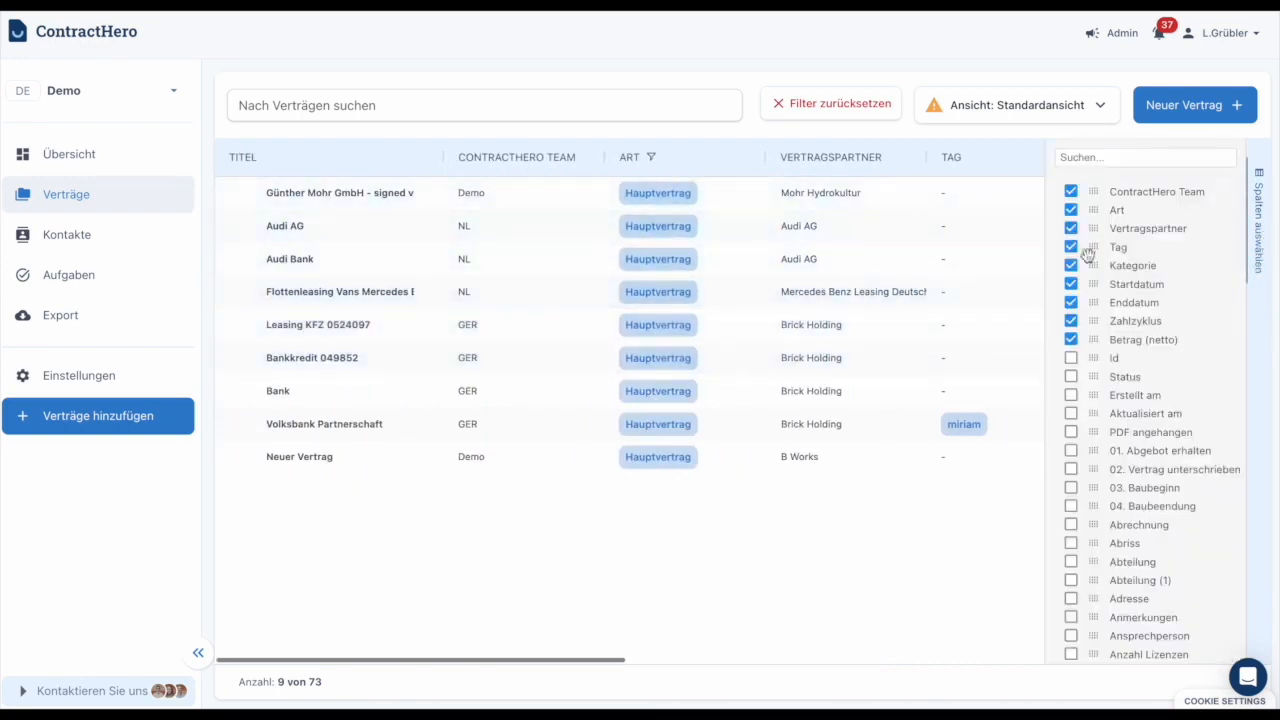
pyautogui.click(1070, 247)
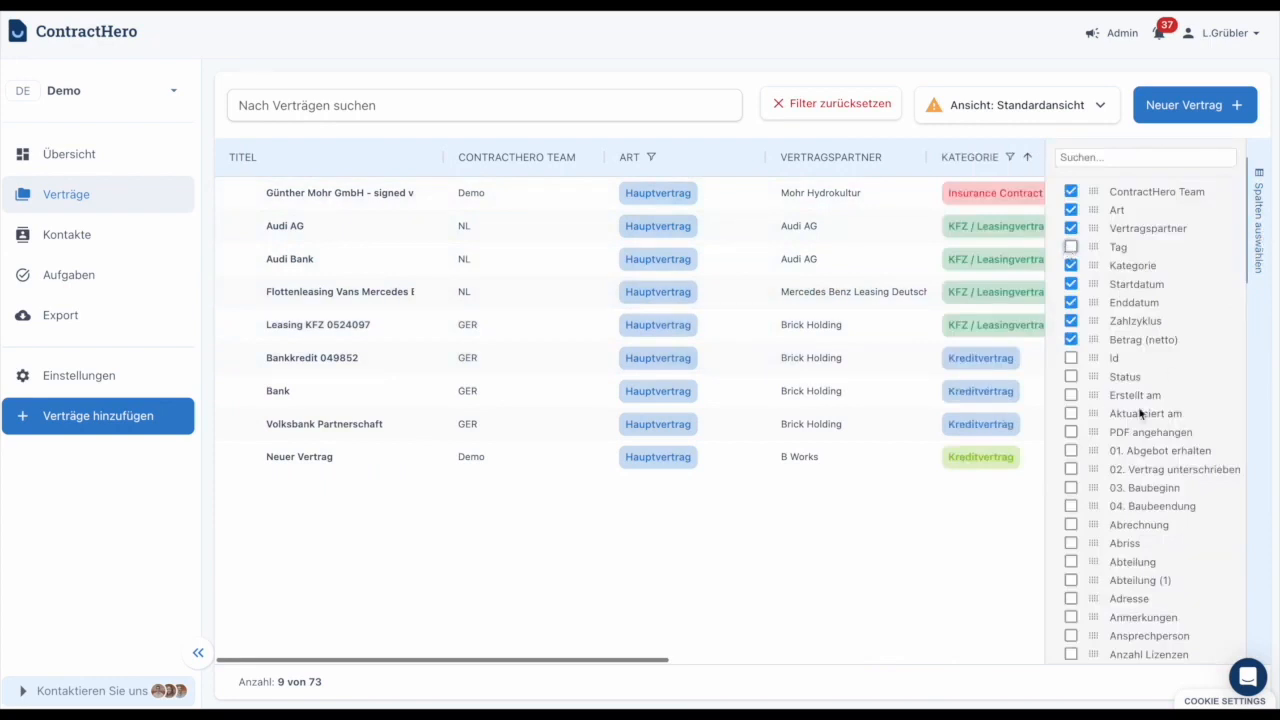
pyautogui.click(1071, 376)
pyautogui.click(1261, 226)
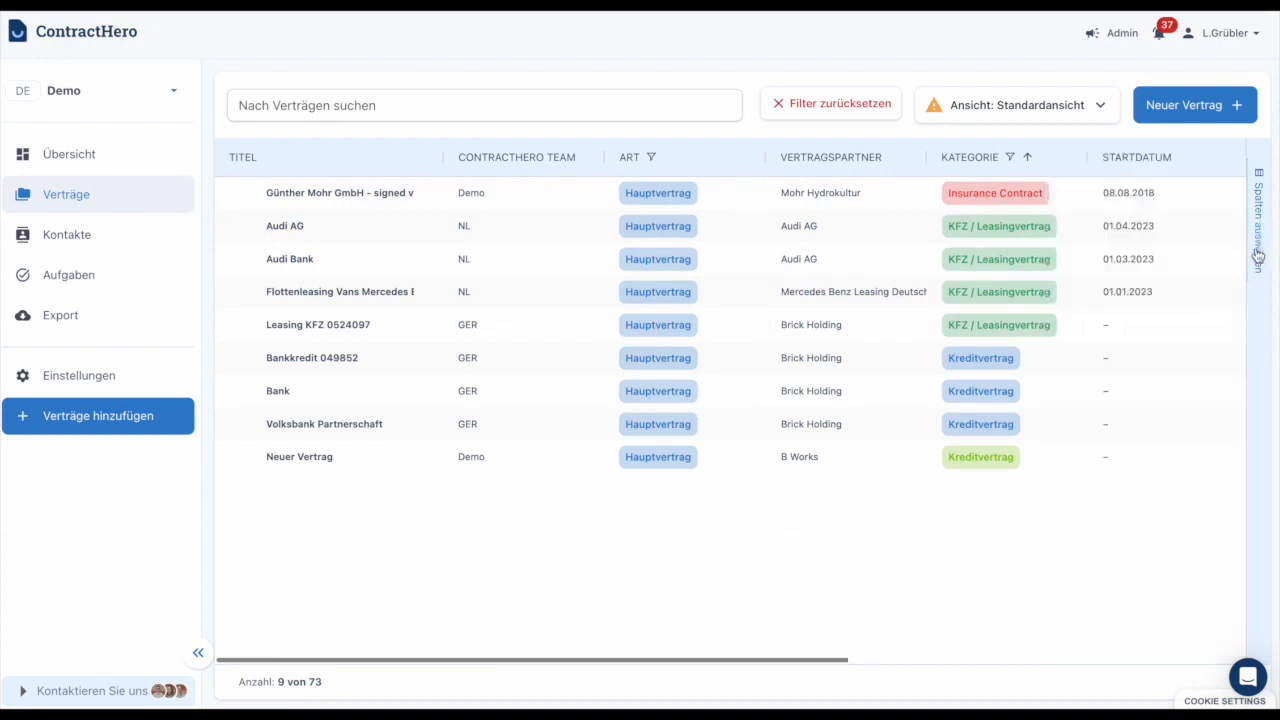
# Reorder the contract list columns so that Status comes directly after ContractHero Team.
pyautogui.click(1257, 192)
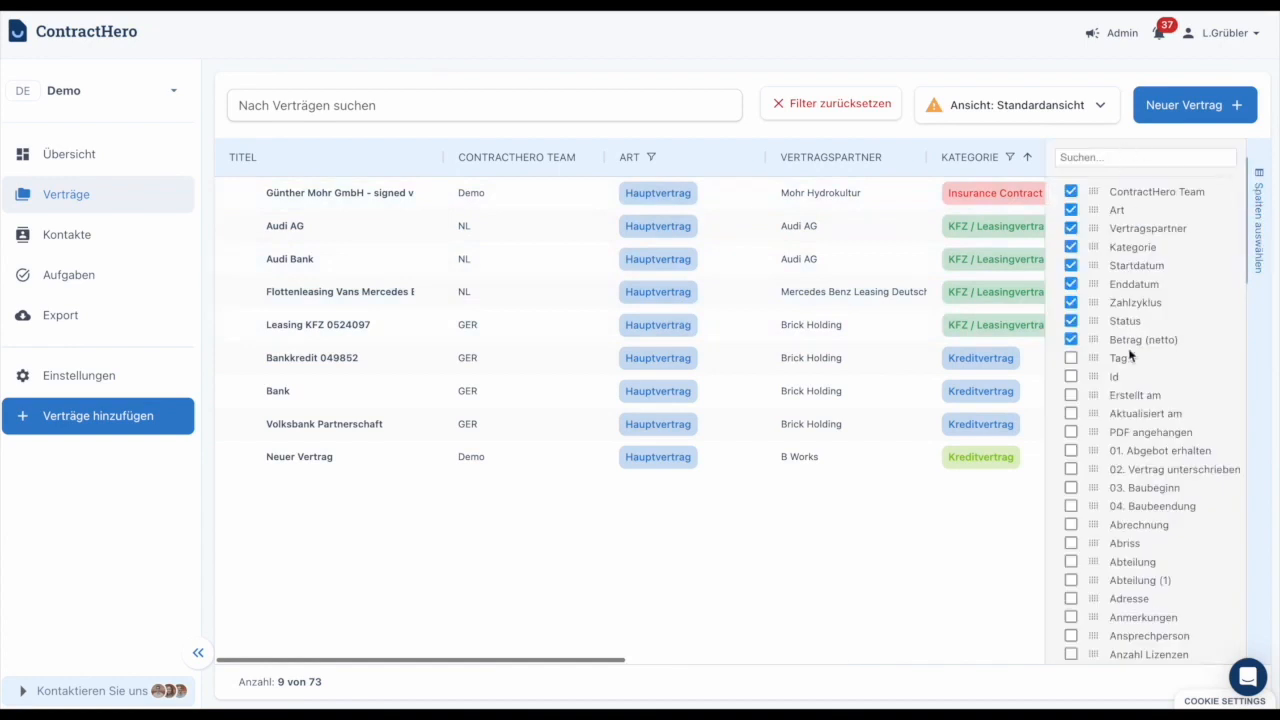
pyautogui.scroll(-5, 1120, 520)
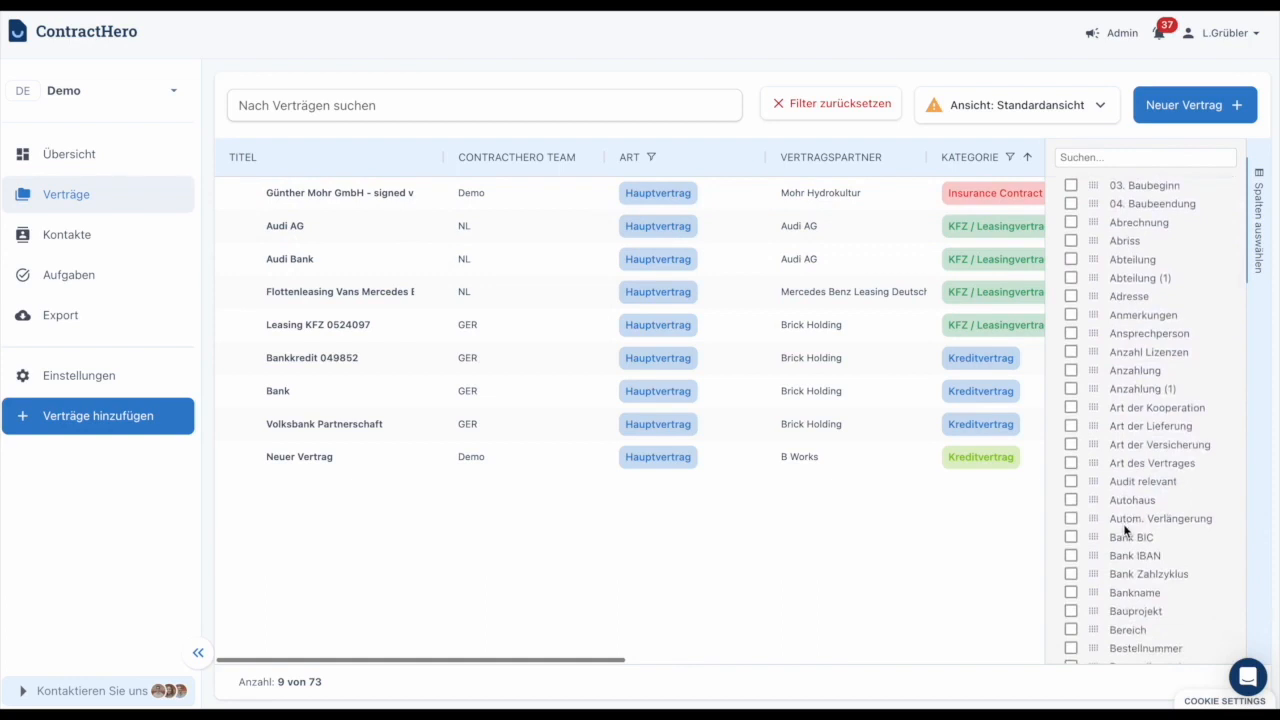
pyautogui.scroll(5, 1125, 530)
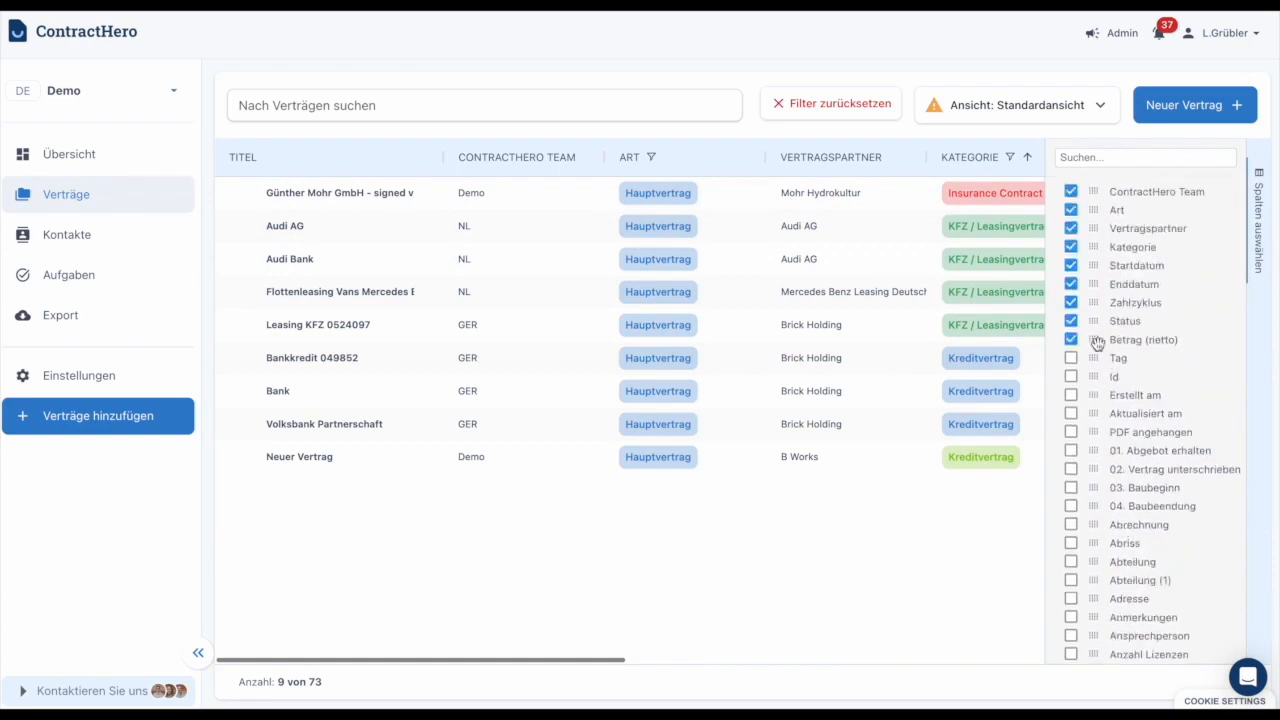
pyautogui.moveTo(1093, 320); pyautogui.dragTo(1096, 209)
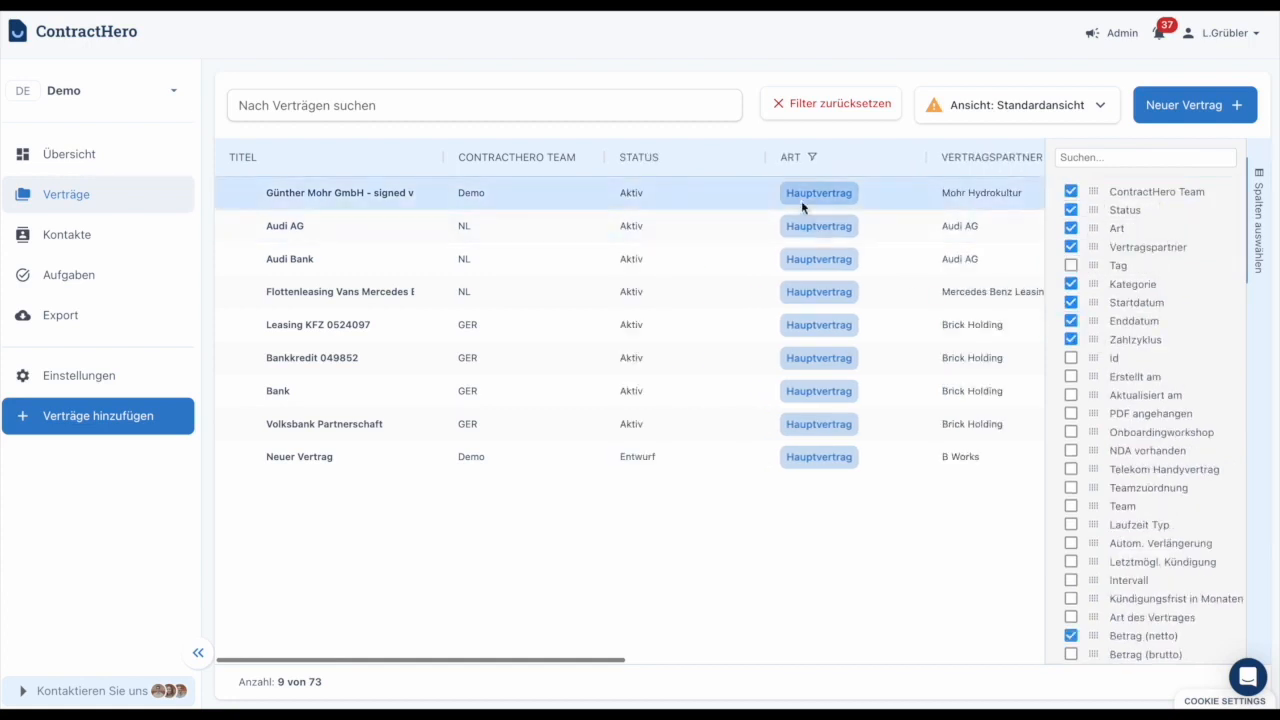
pyautogui.click(1257, 222)
pyautogui.click(1010, 221)
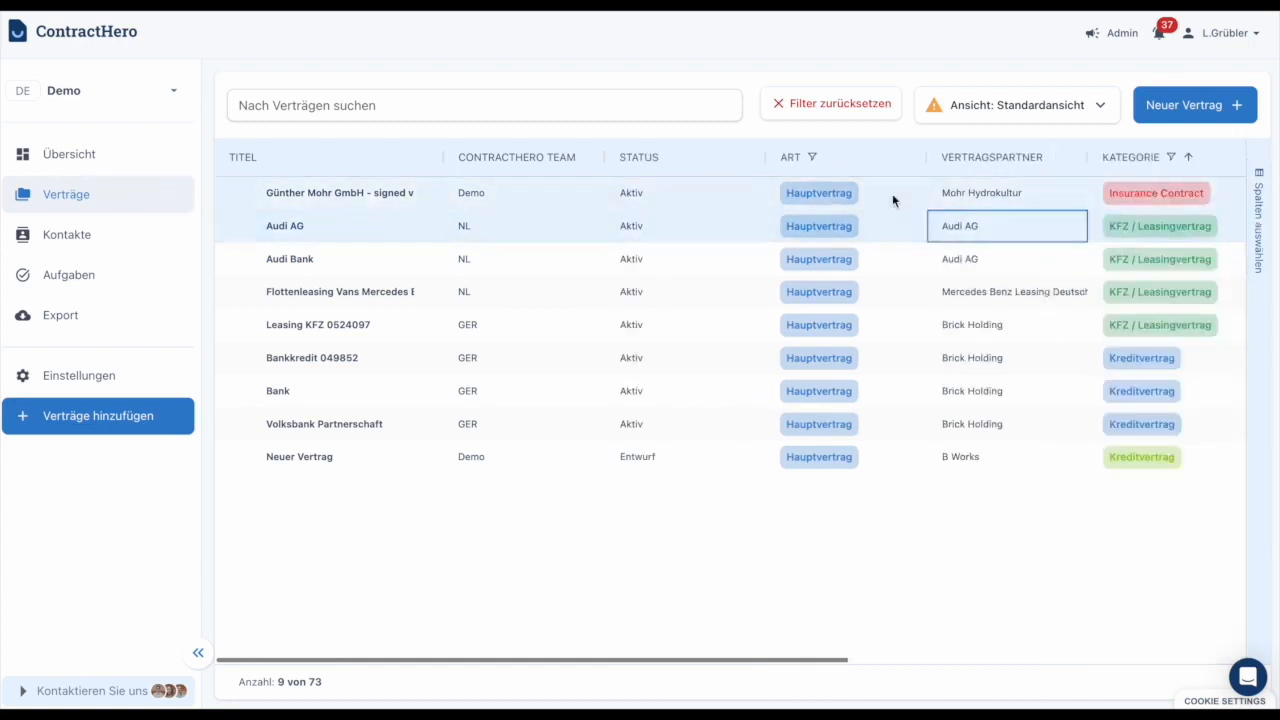
# Filter the Status column to Aktiv by excluding Entwurf contracts.
pyautogui.click(755, 164)
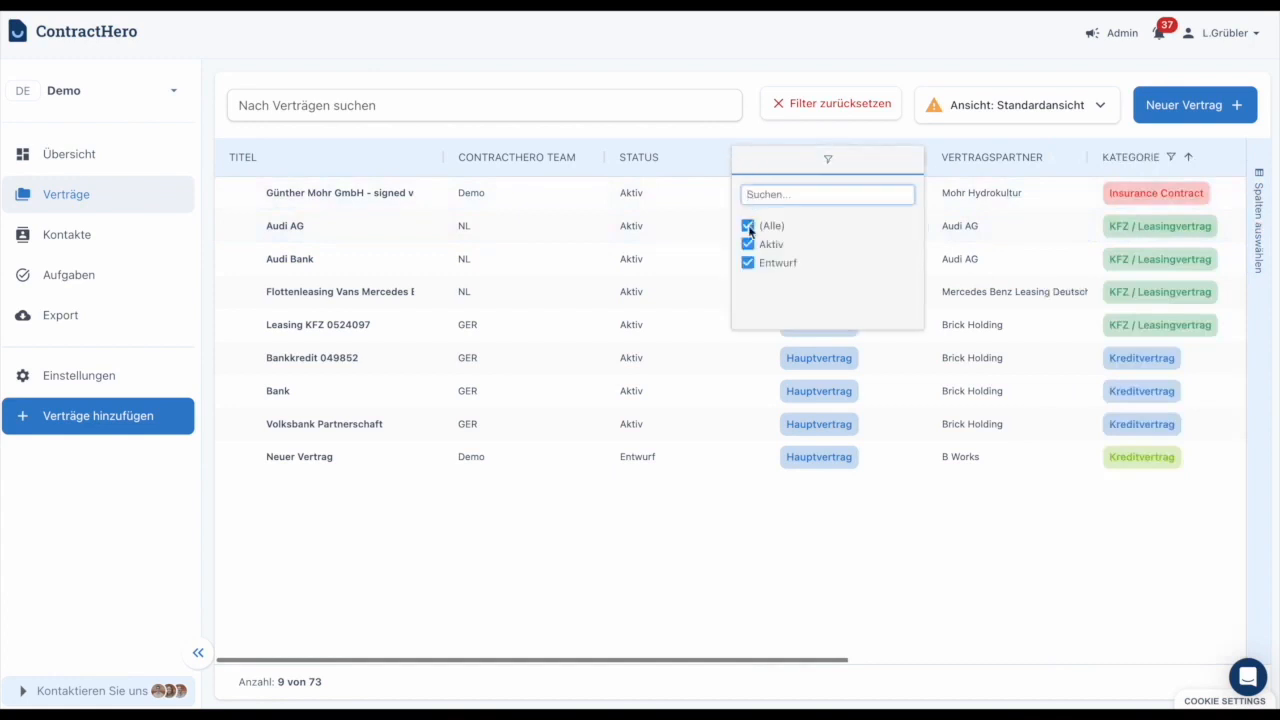
pyautogui.click(747, 264)
pyautogui.click(683, 535)
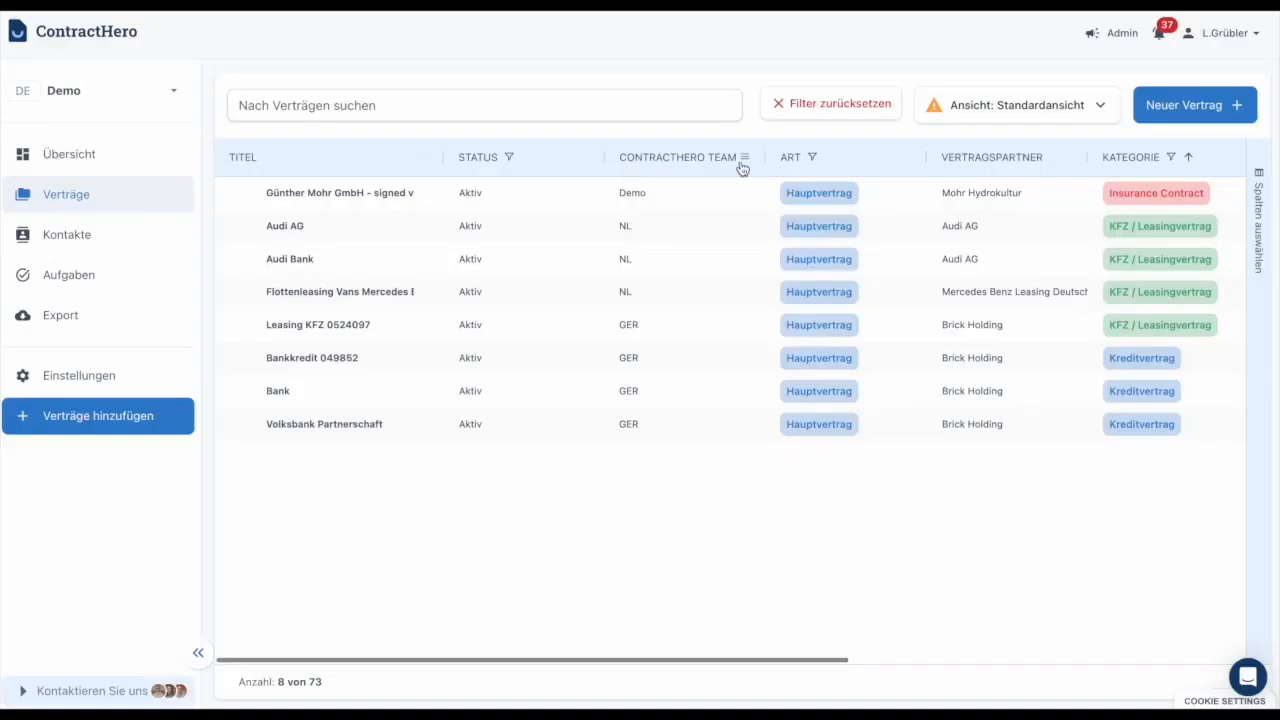
# Rearrange the columns so that ContractHero Team follows Art, and make the ContractHero Team column slightly narrower.
pyautogui.moveTo(866, 166); pyautogui.dragTo(712, 165)
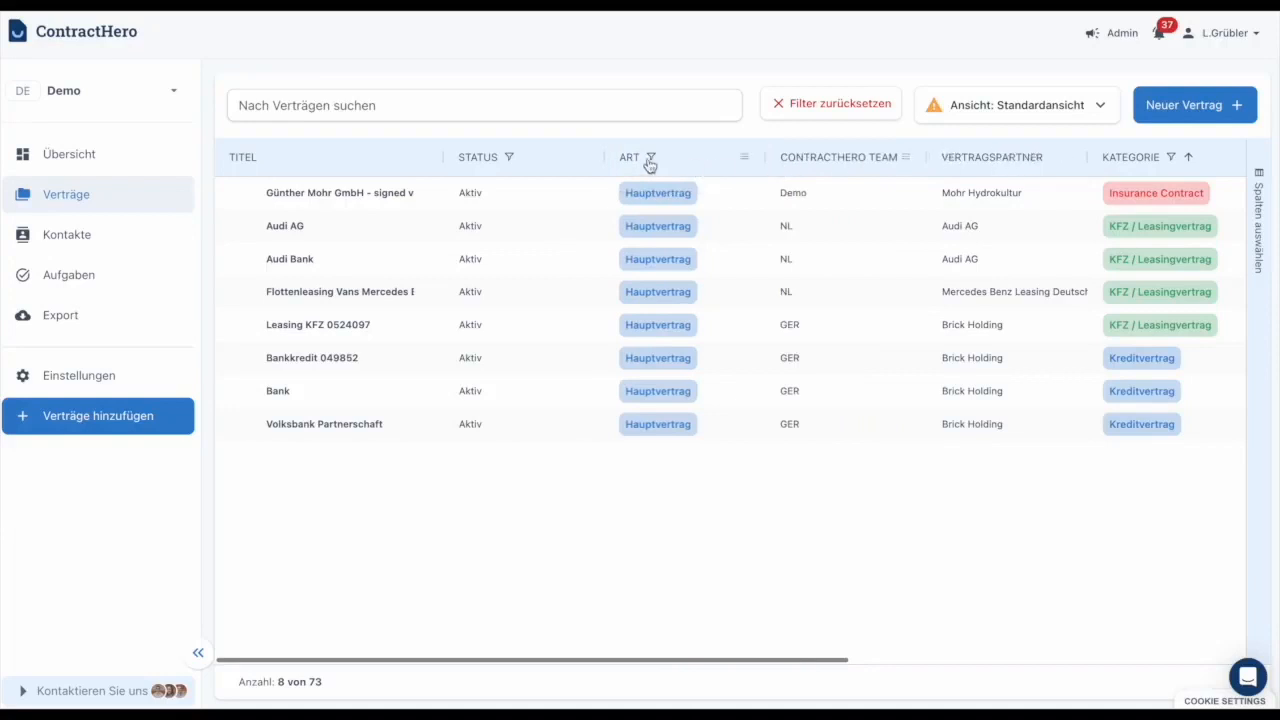
pyautogui.click(1080, 326)
pyautogui.click(971, 263)
pyautogui.click(940, 188)
pyautogui.moveTo(926, 157); pyautogui.dragTo(910, 157)
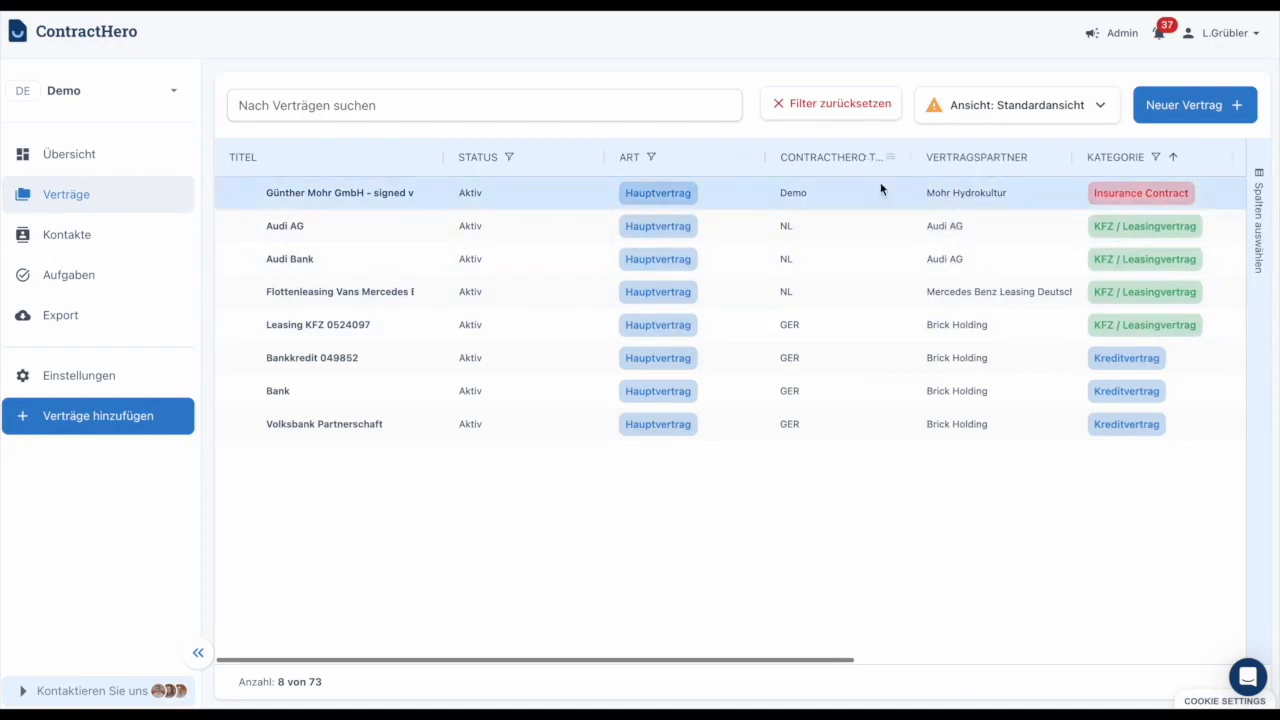
pyautogui.click(988, 397)
pyautogui.hscroll(2, 990, 398)
pyautogui.hscroll(5, 990, 398)
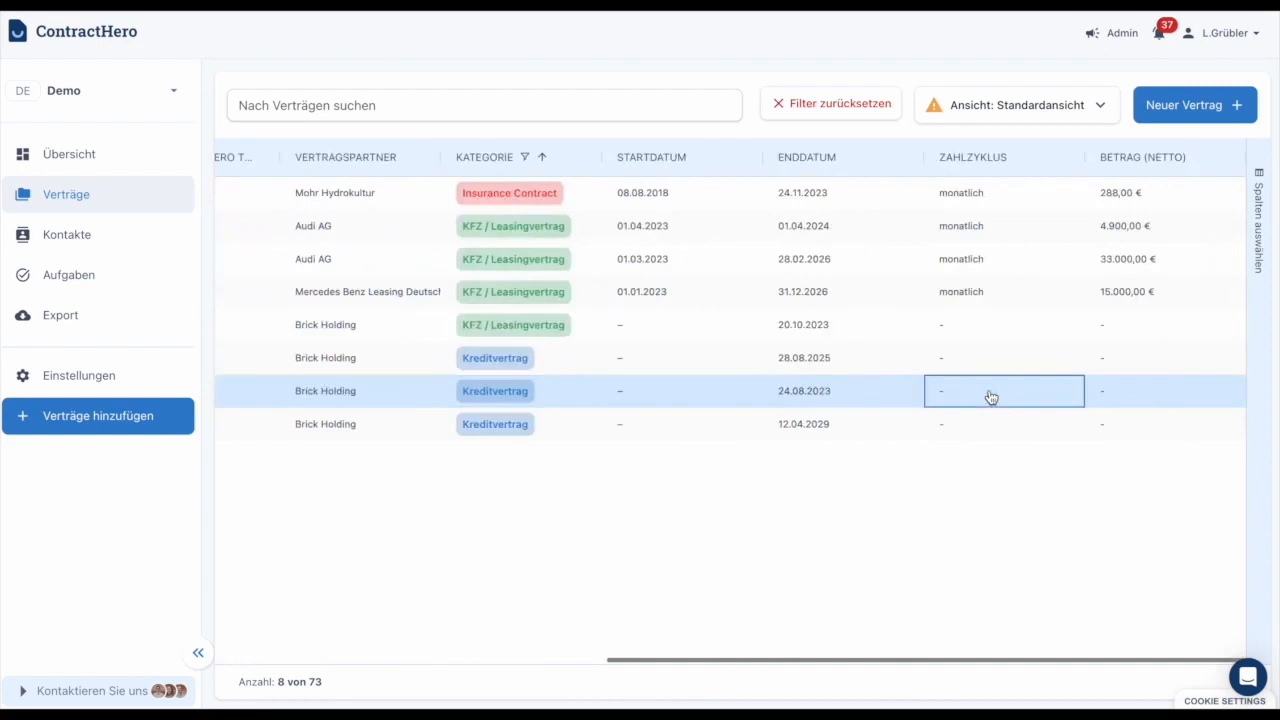
pyautogui.hscroll(-7, 990, 397)
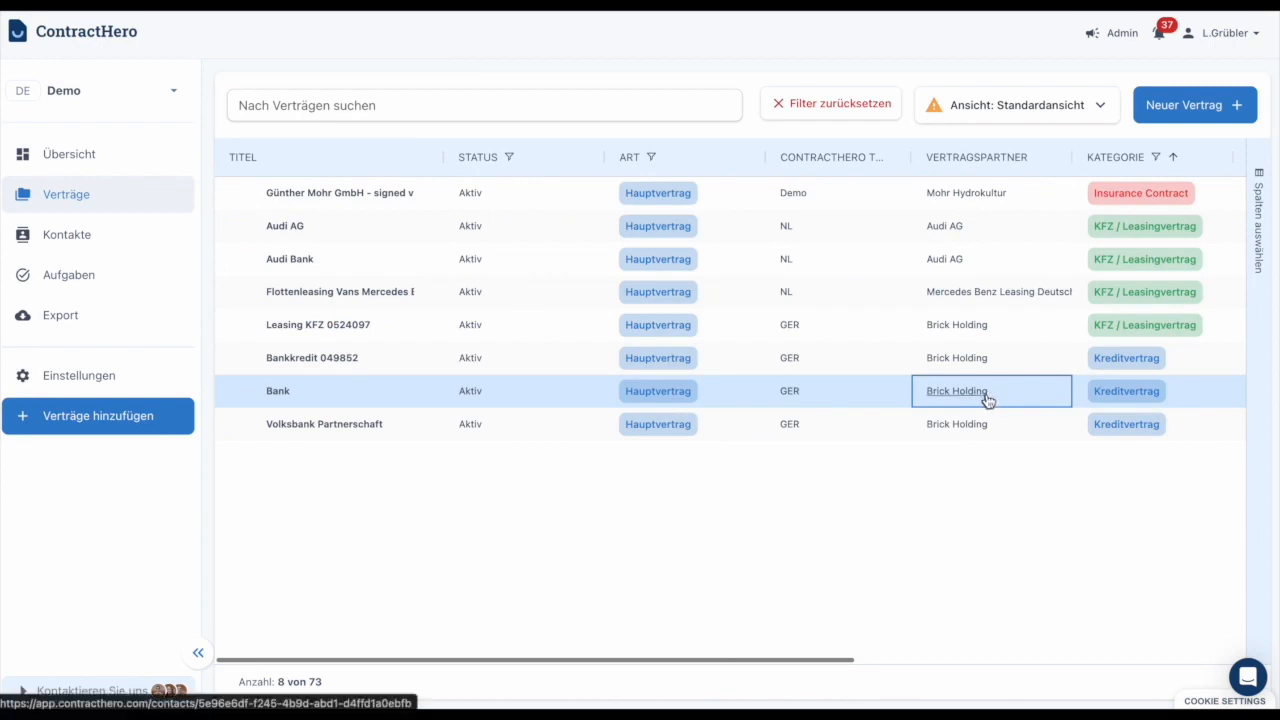
# Save the current contract list as a new view named with the owner's first name and "Ansicht", without sharing it with the team.
pyautogui.click(1021, 117)
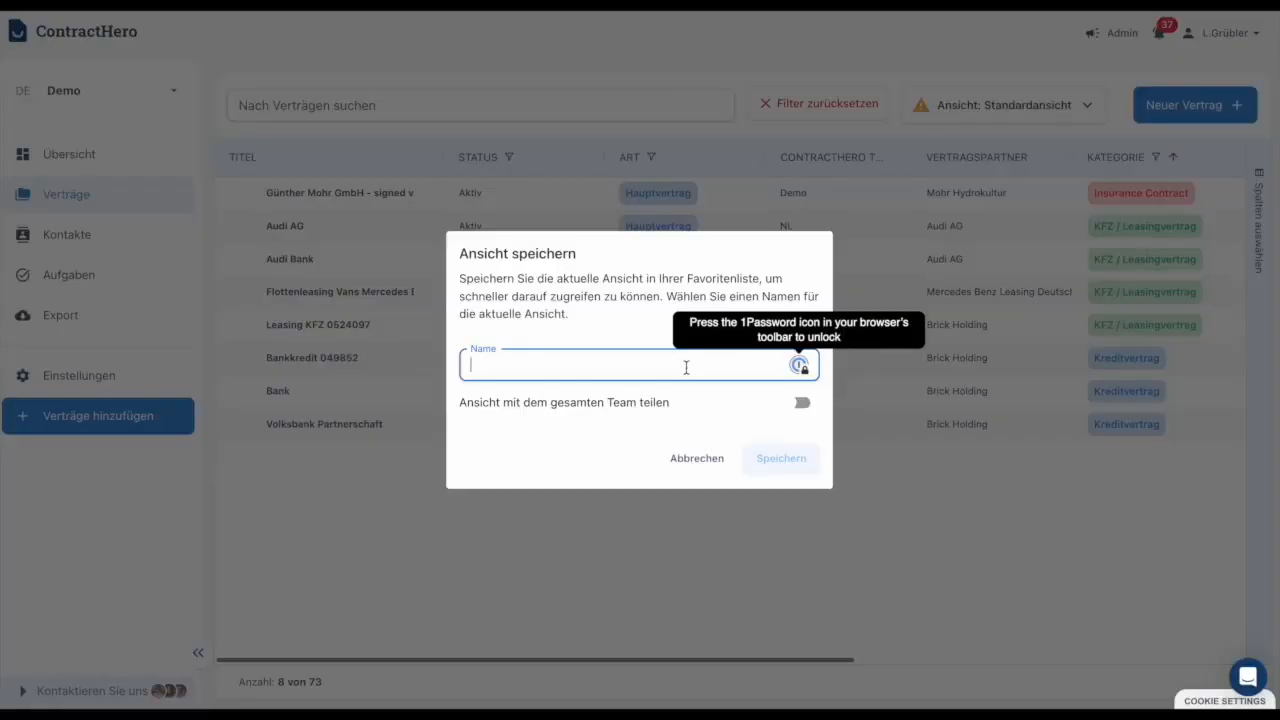
pyautogui.write("Lina's Ansicht")
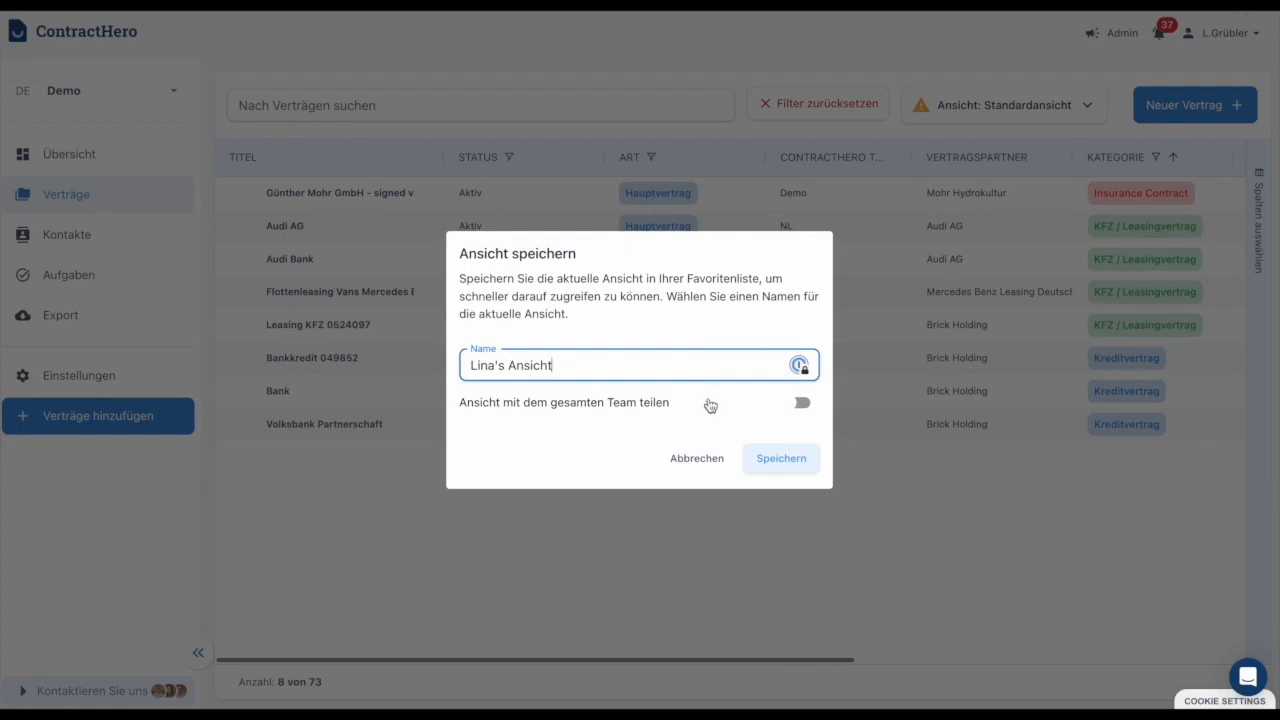
pyautogui.click(794, 405)
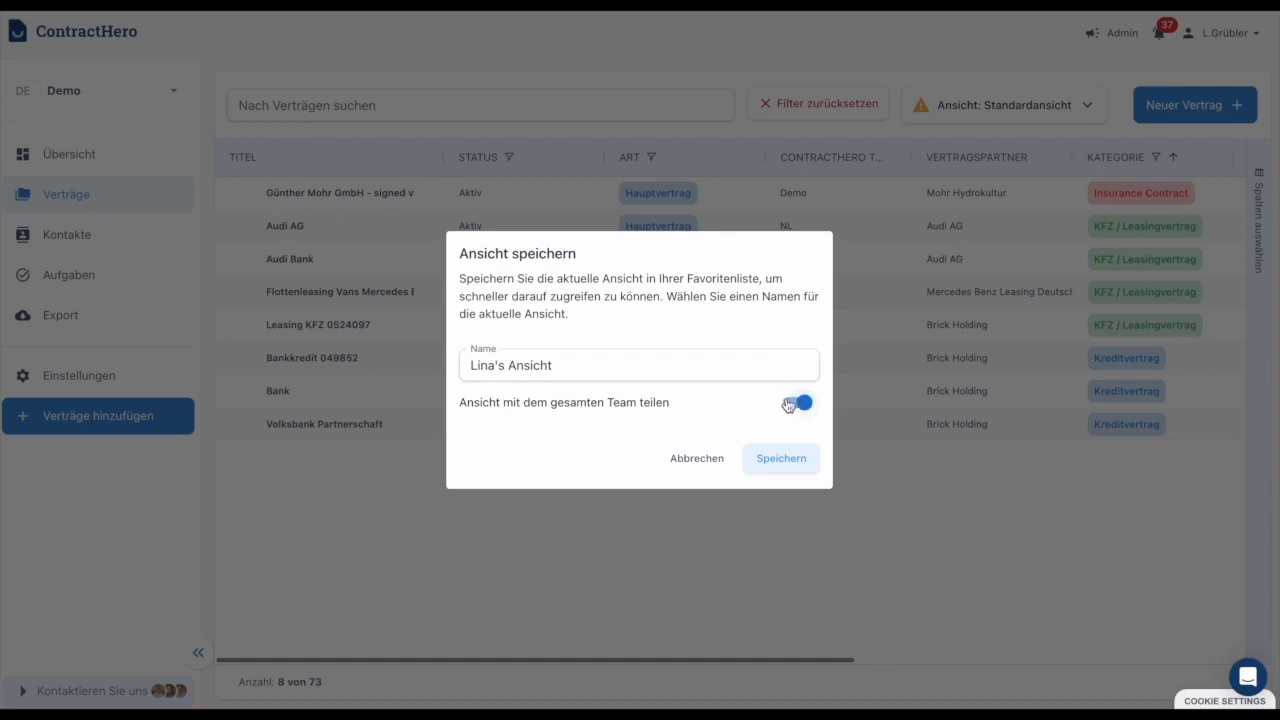
pyautogui.click(802, 405)
pyautogui.click(768, 459)
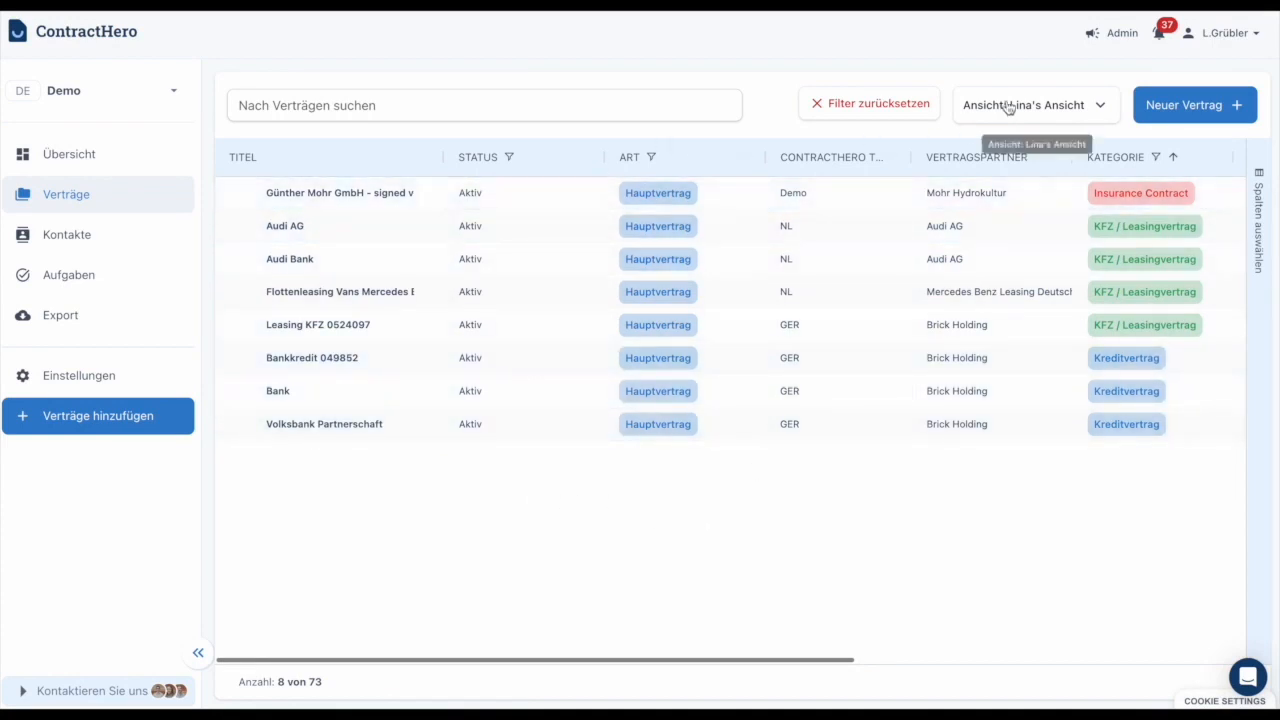
# Export the newly saved contract view as a spreadsheet file.
pyautogui.click(975, 100)
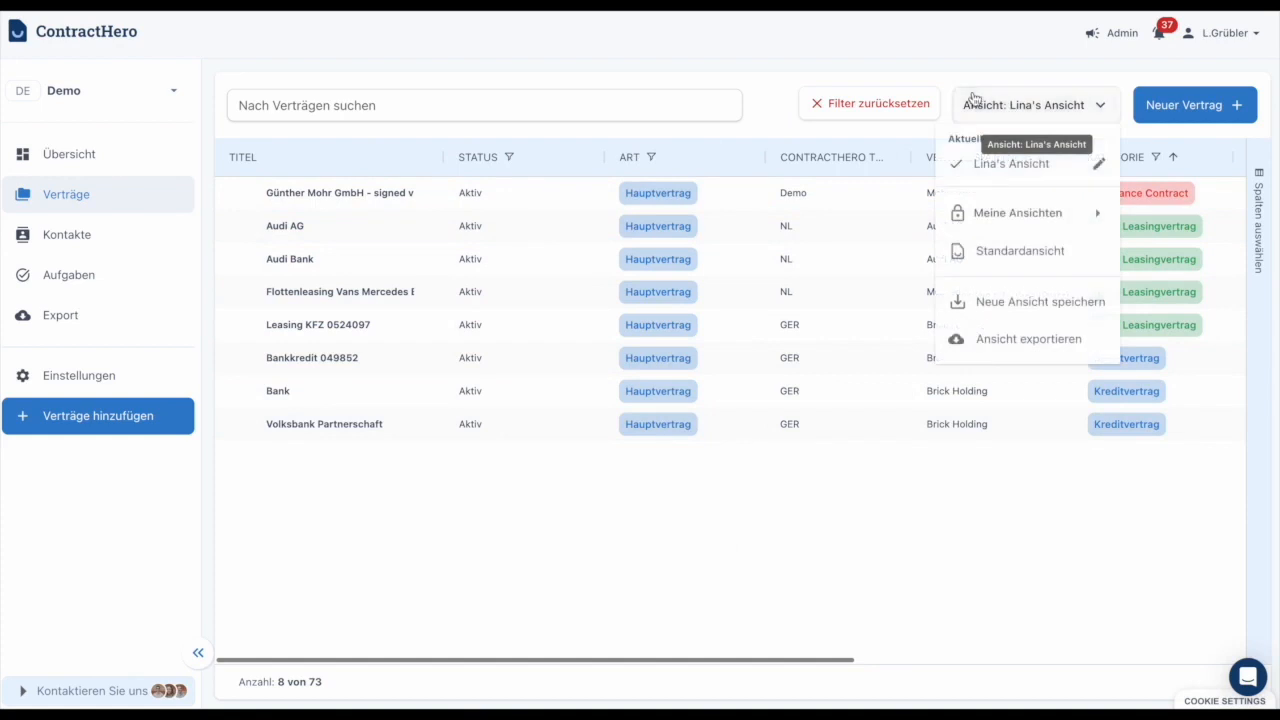
pyautogui.click(1005, 340)
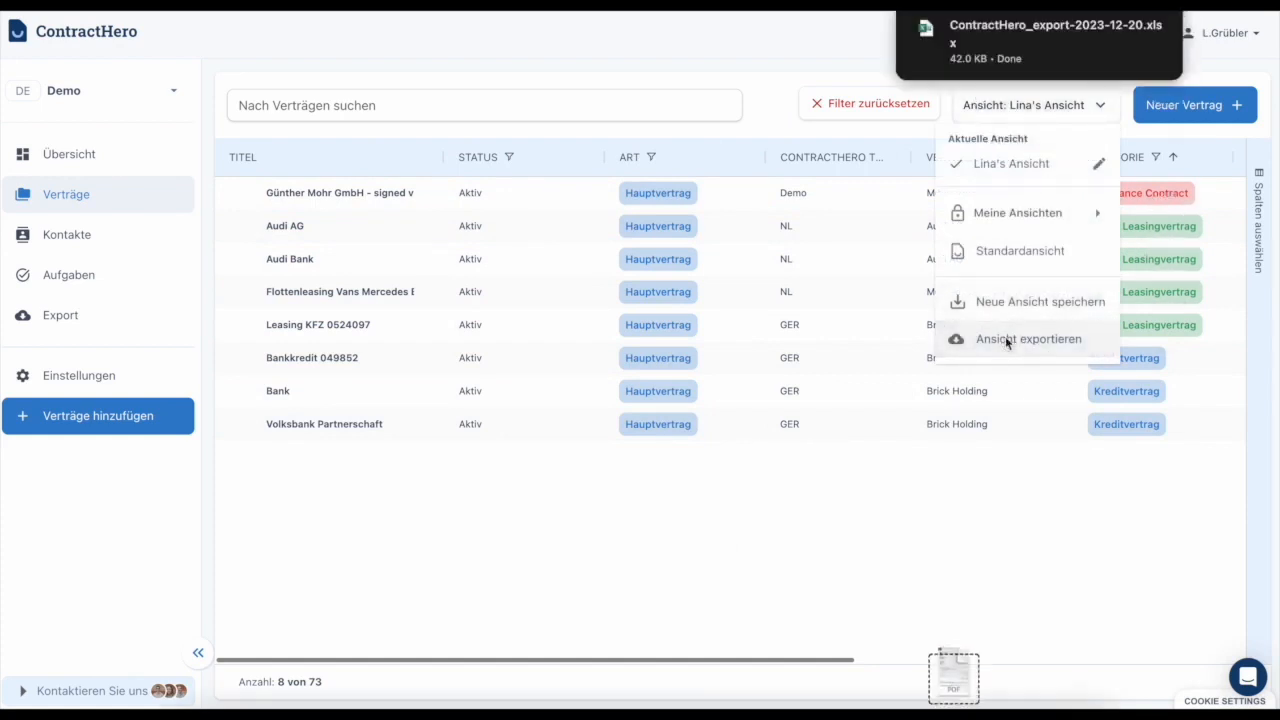
pyautogui.click(817, 523)
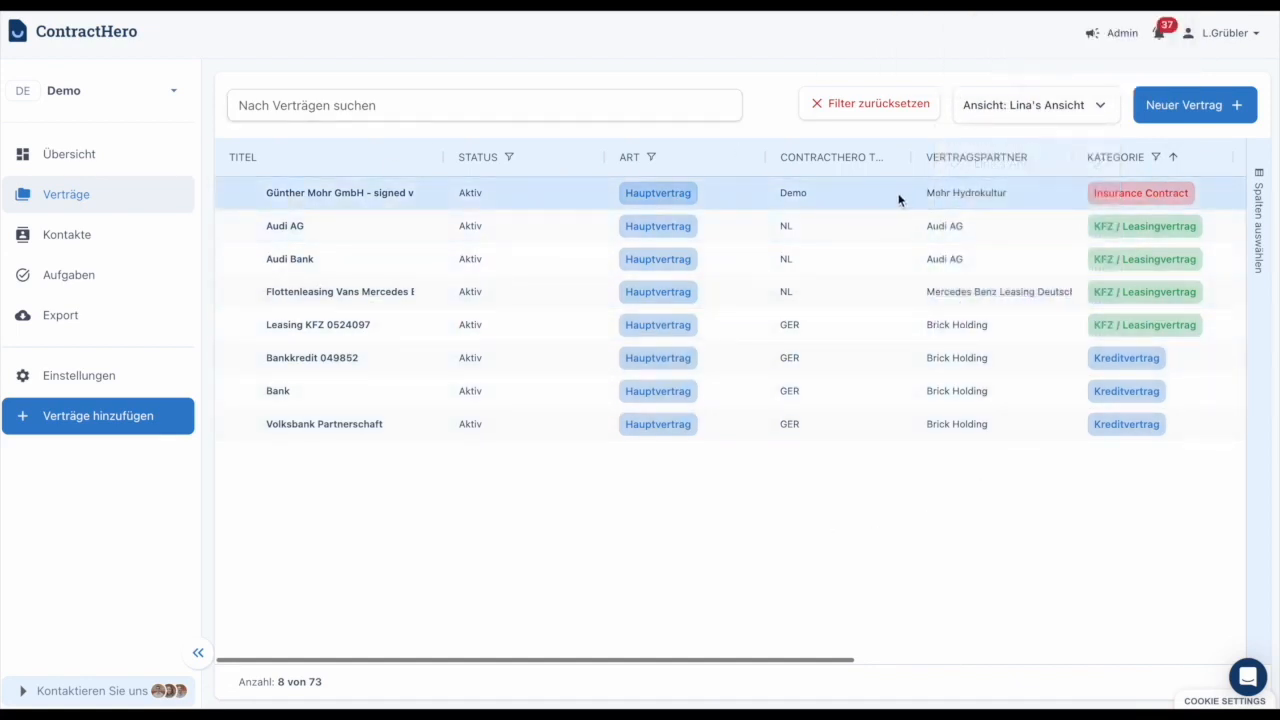
# Search the contracts by the first word of the Insurance Contract's title and open that contract.
pyautogui.click(580, 106)
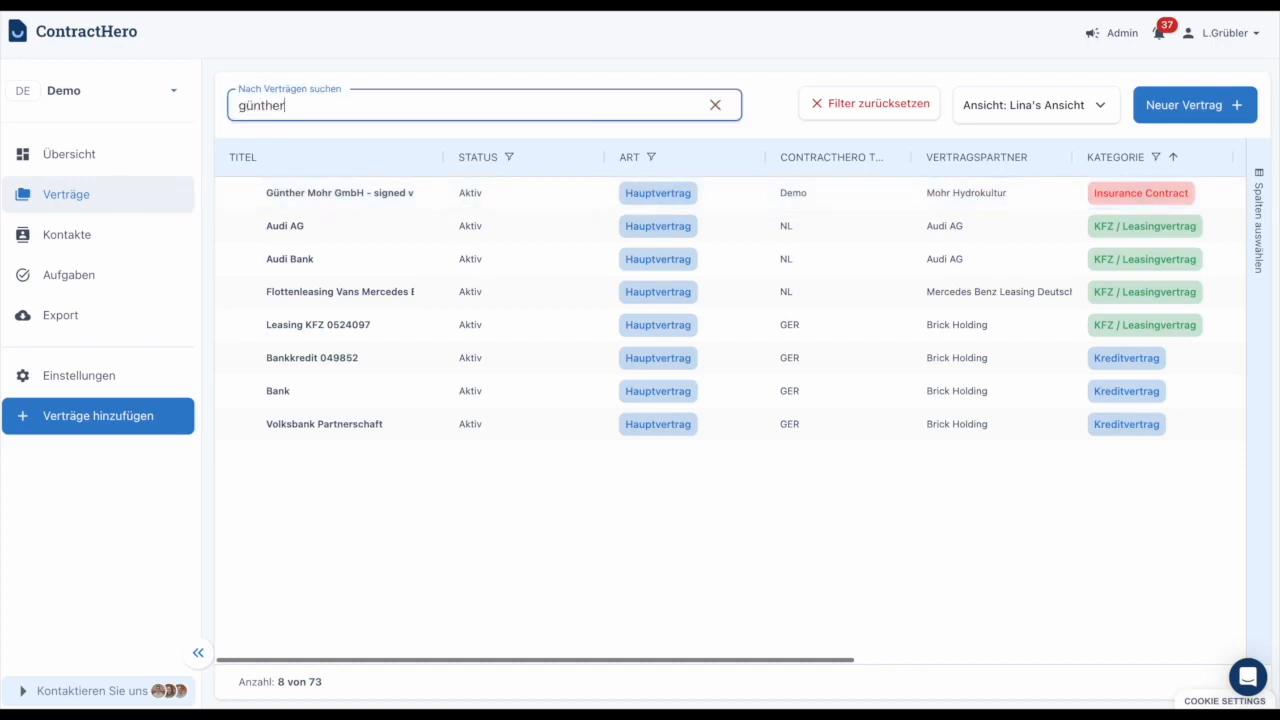
pyautogui.click(310, 198)
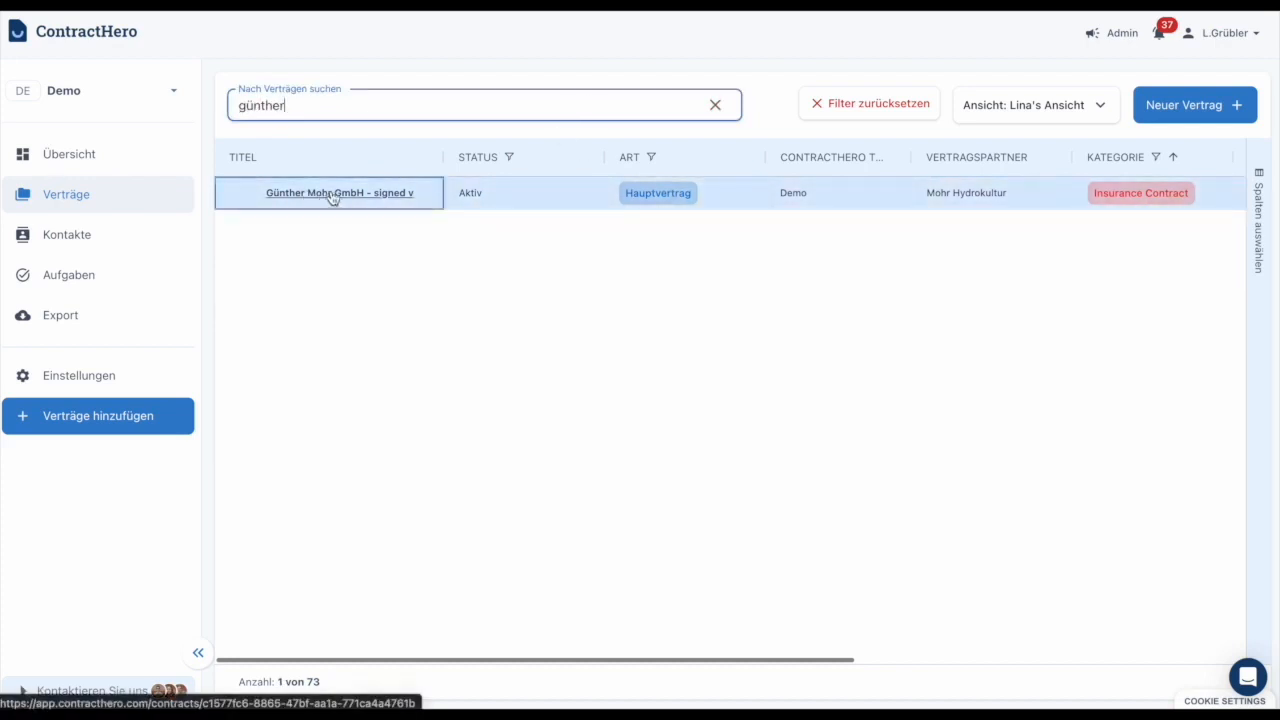
pyautogui.doubleClick(262, 106)
pyautogui.click(296, 280)
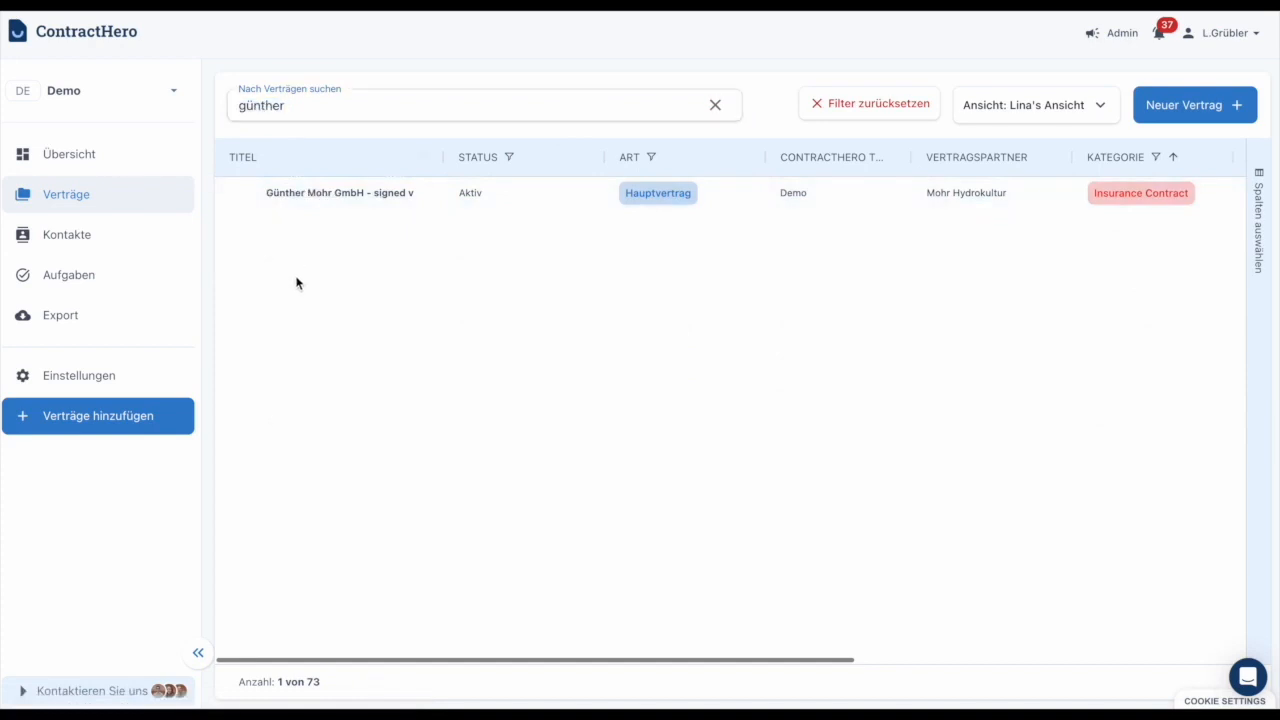
pyautogui.click(317, 204)
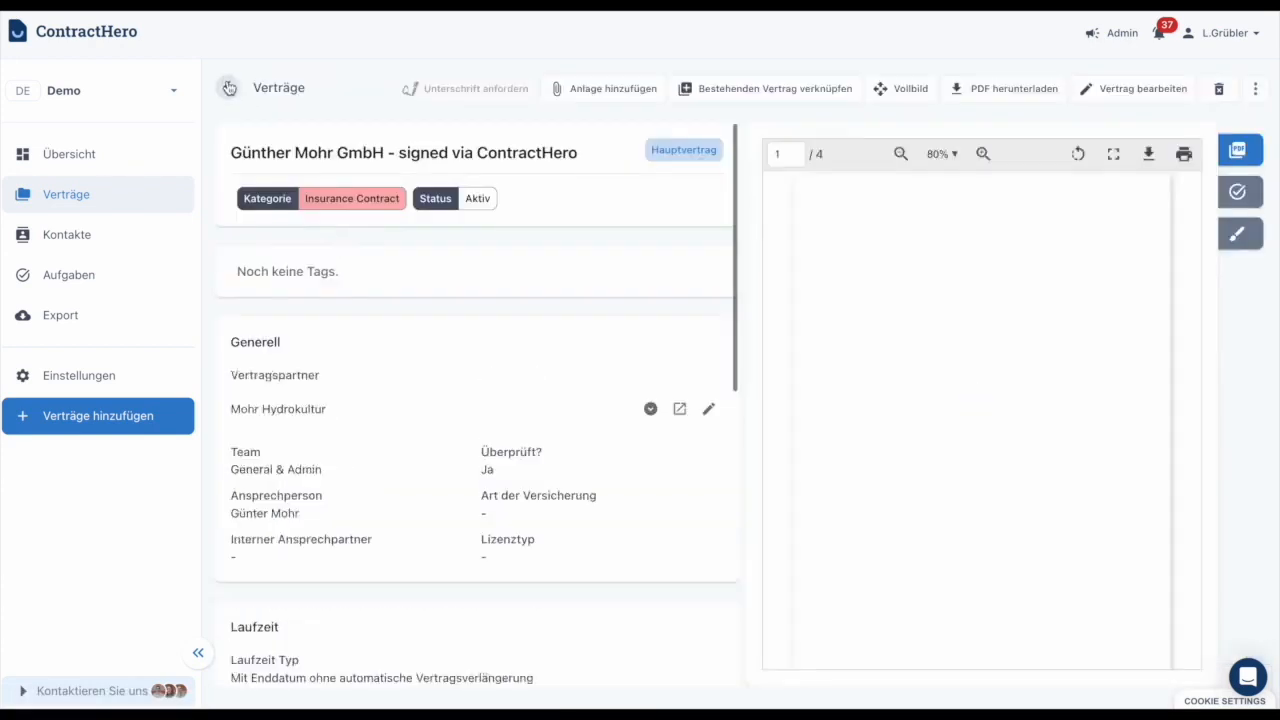
# Return to the contract list and clear both the search term and all column filters.
pyautogui.click(229, 88)
pyautogui.click(714, 106)
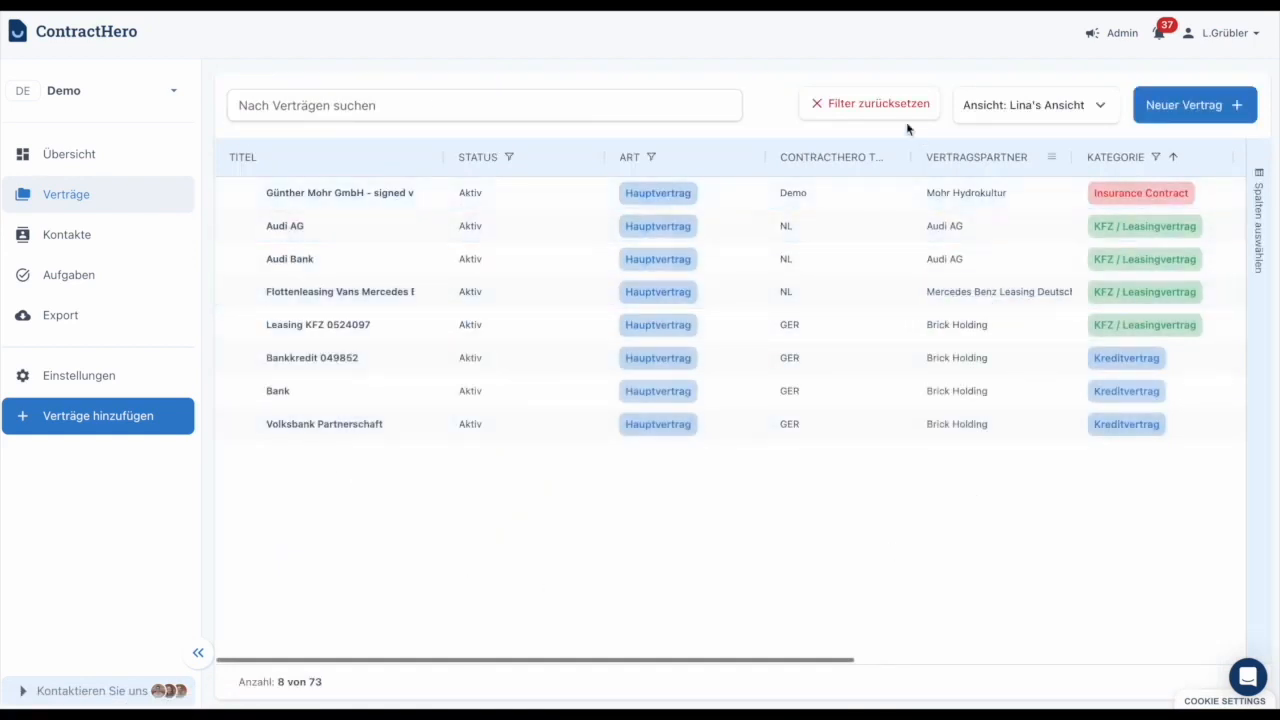
pyautogui.click(862, 105)
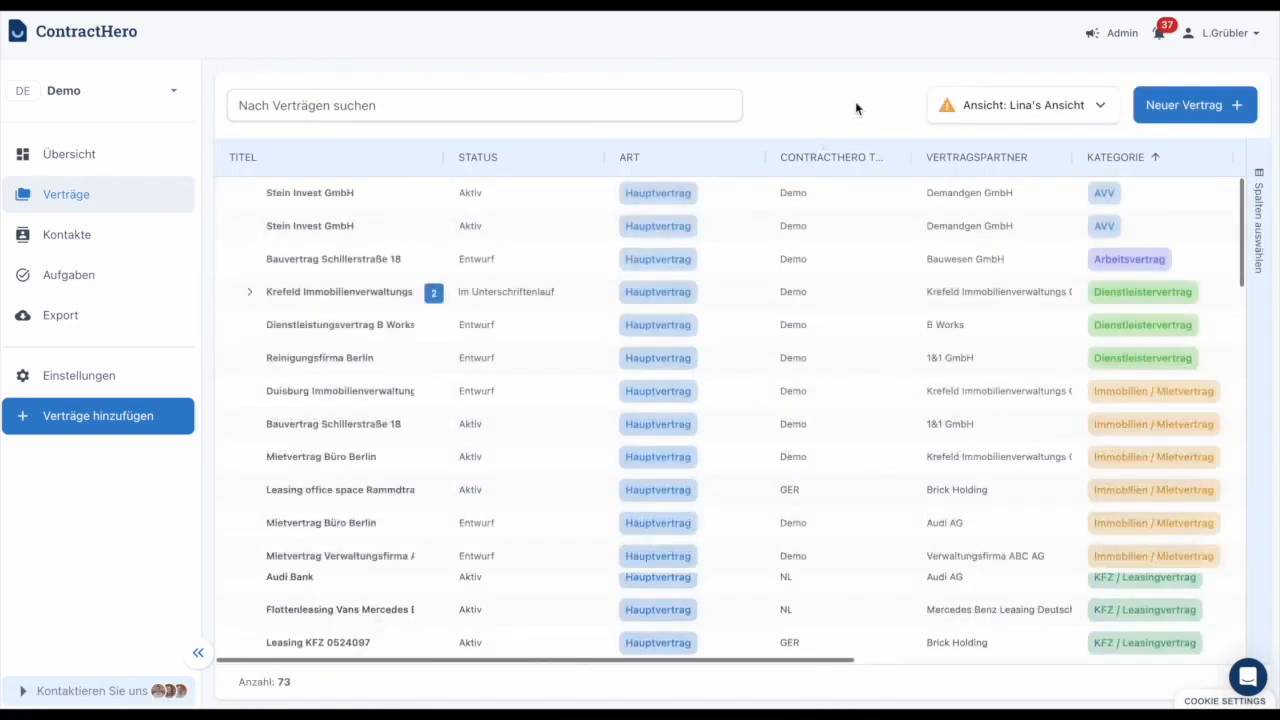
# Switch the contract list from the personal view to Standardansicht.
pyautogui.click(968, 110)
pyautogui.click(1019, 251)
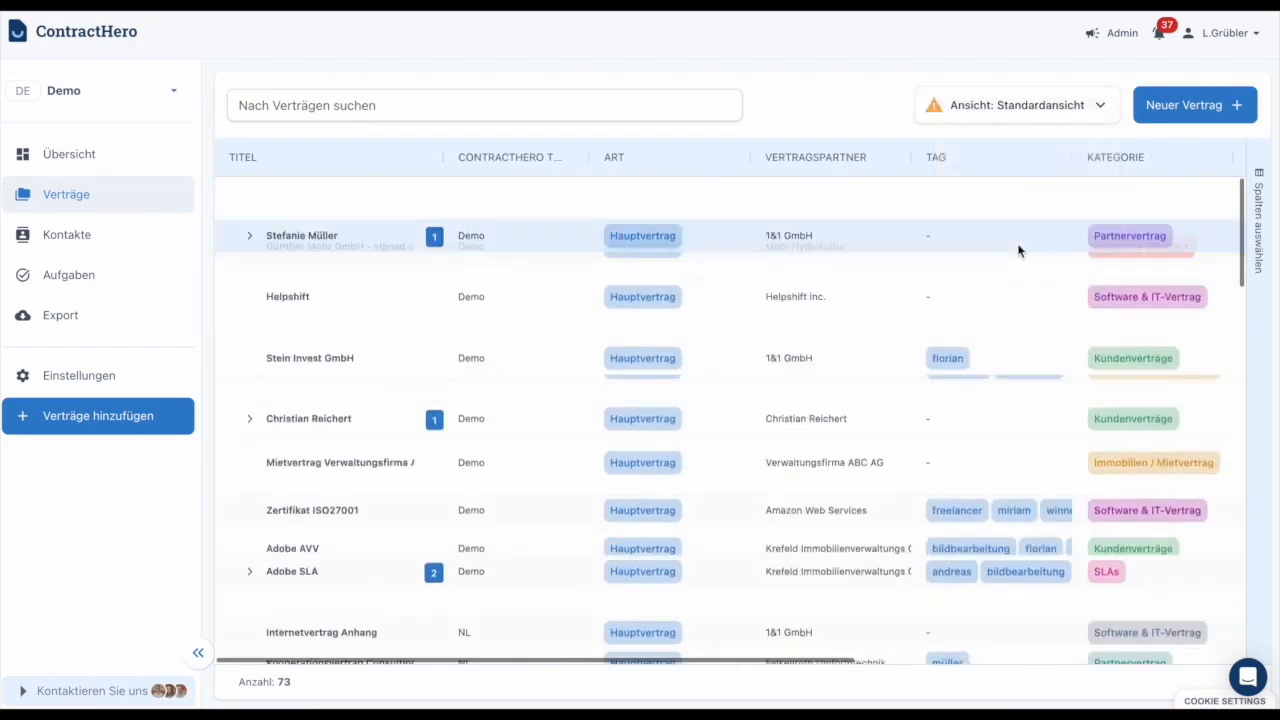